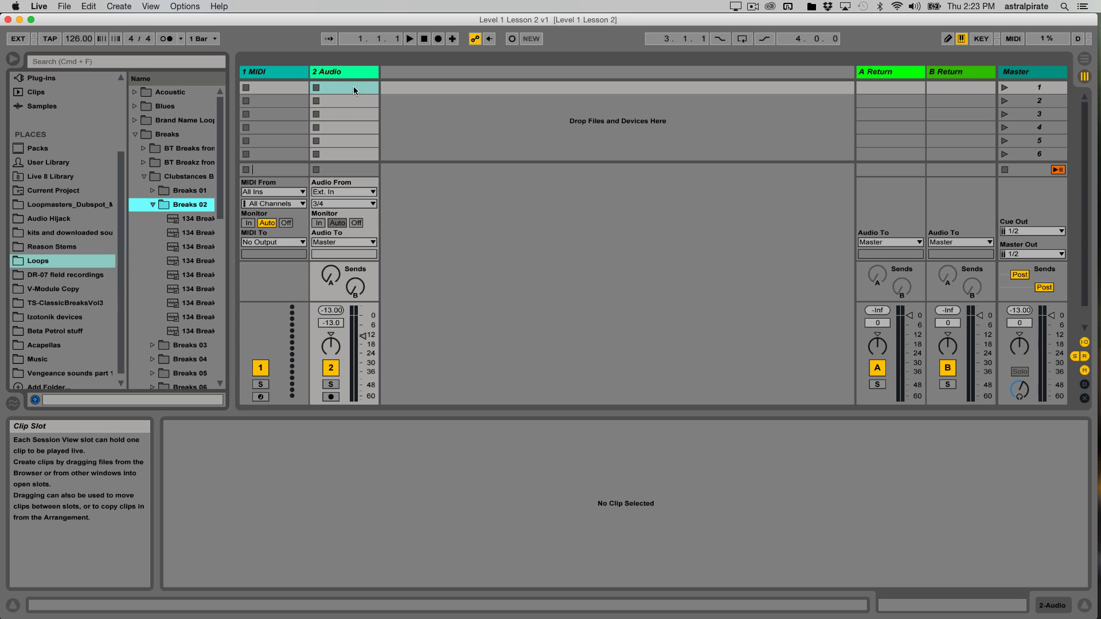
Load the "134 Breaks02 drumloop 02" sample into the first clip slot of the 2 Audio track and display its Clip View.
left_click(194, 248)
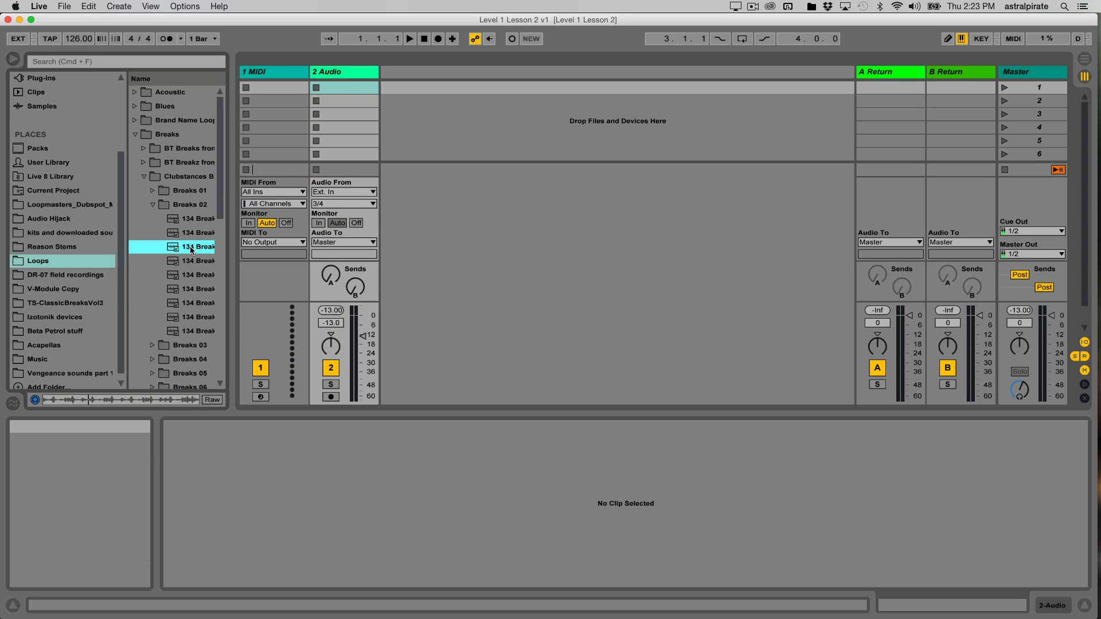
left_click_drag(193, 250, 359, 89)
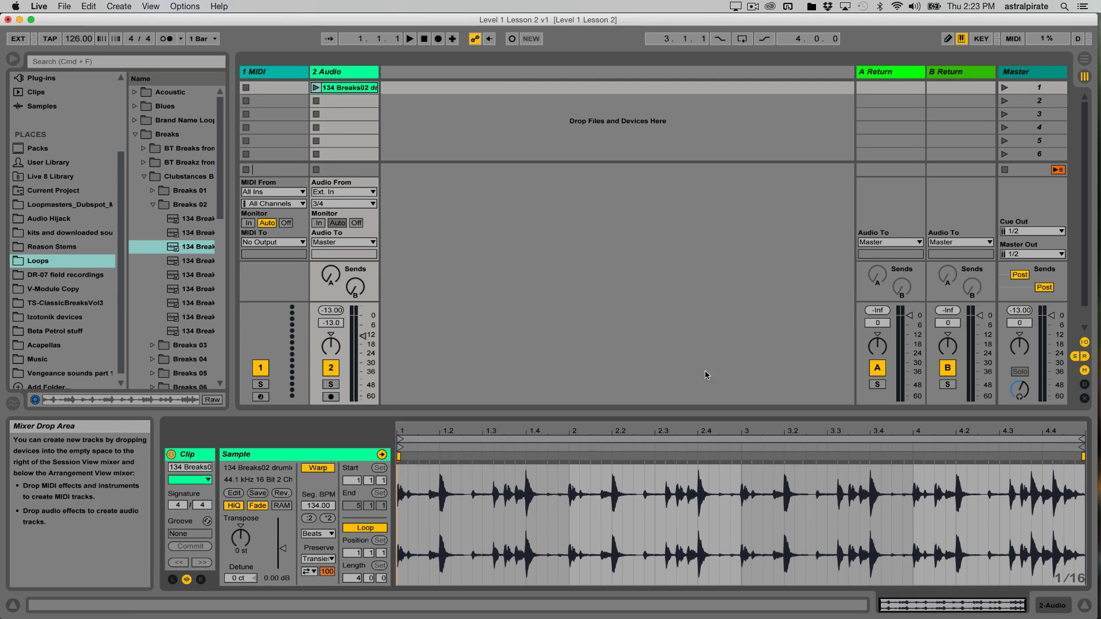
double_click(348, 77)
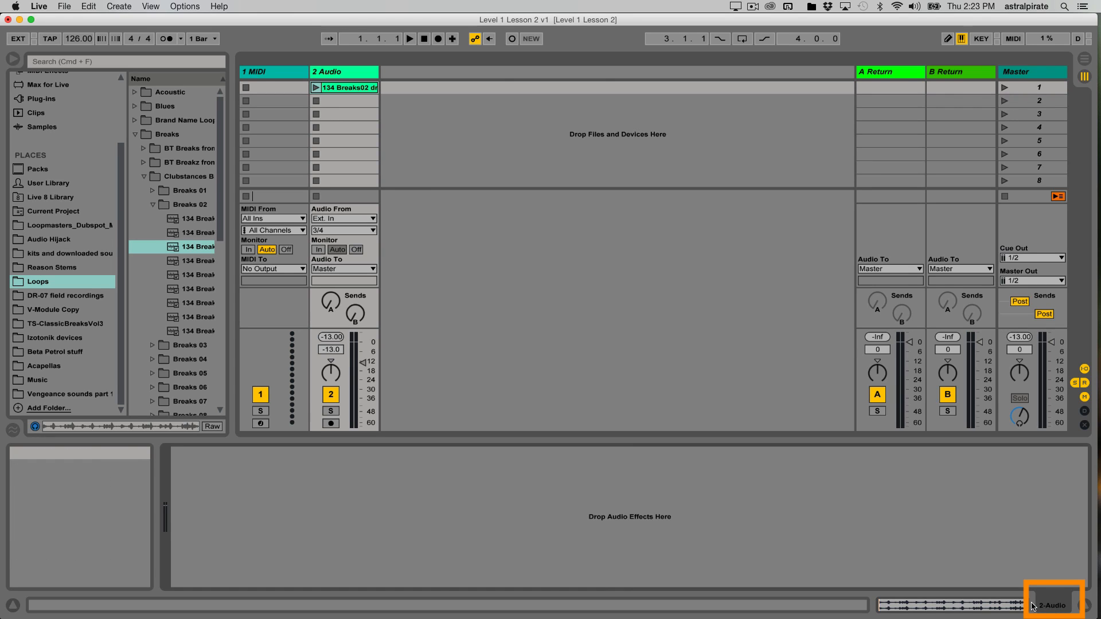
left_click(998, 609)
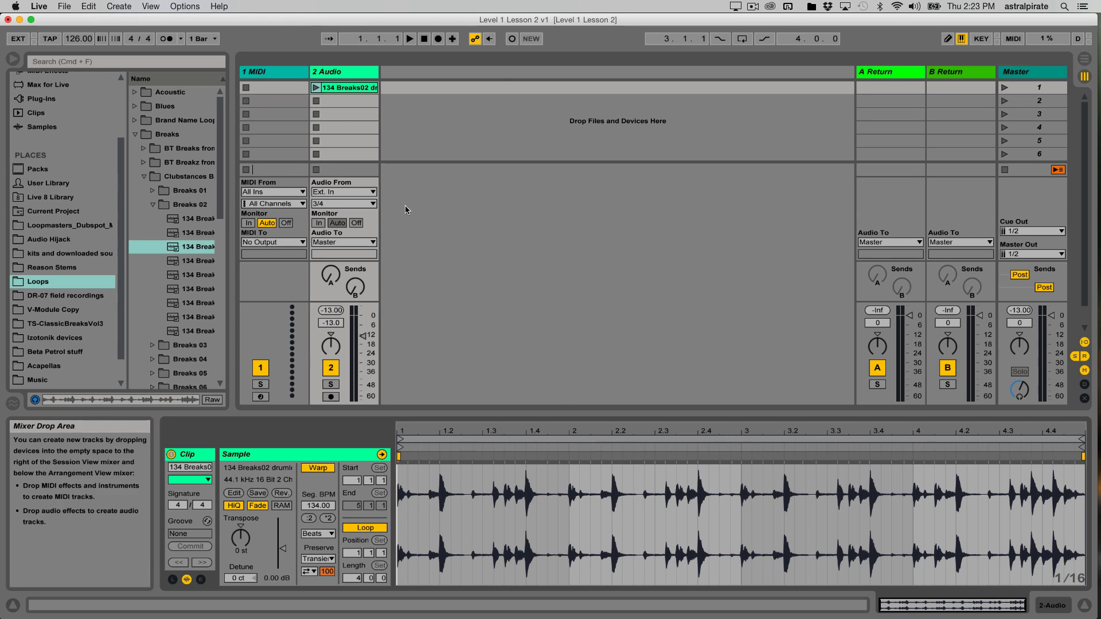
Enlarge the Clip View and hide the Info View while the drum loop clip plays.
left_click(315, 88)
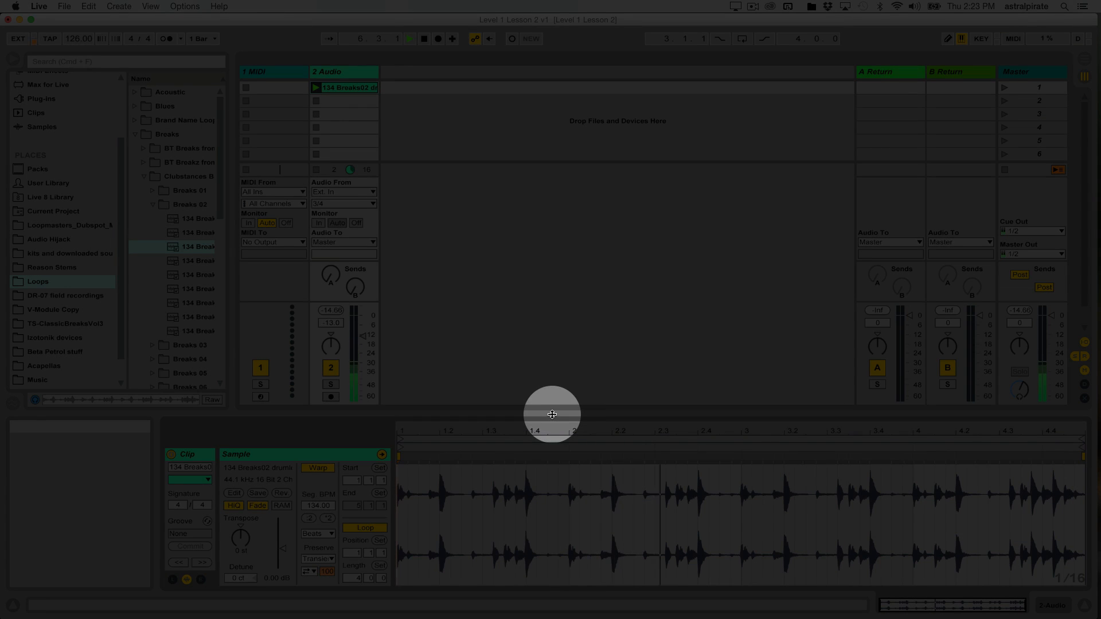
left_click_drag(552, 414, 555, 294)
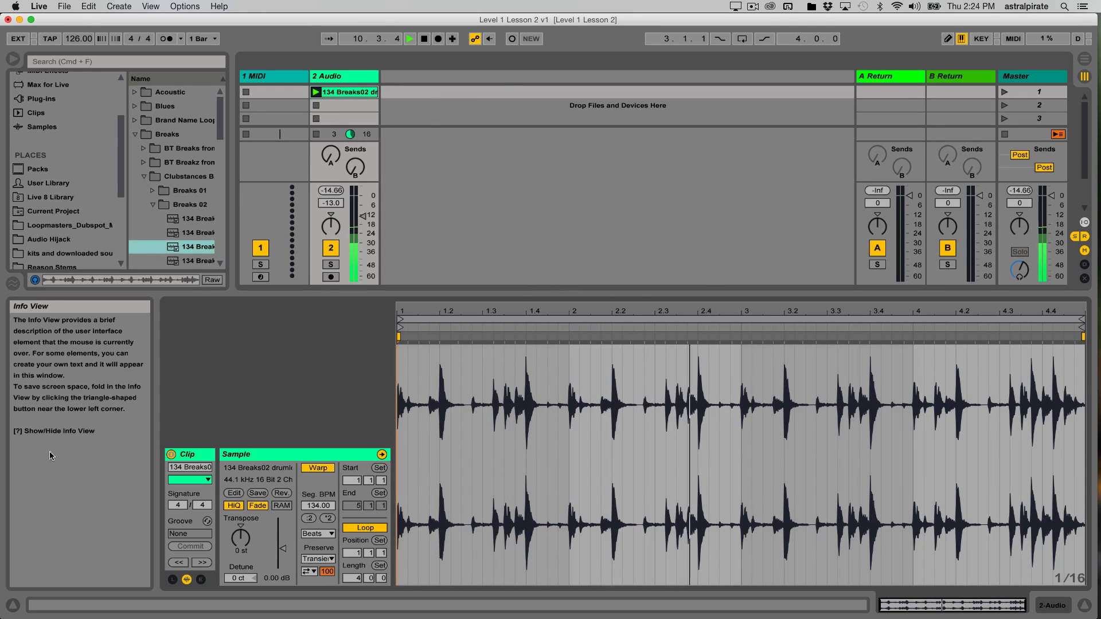
left_click(12, 606)
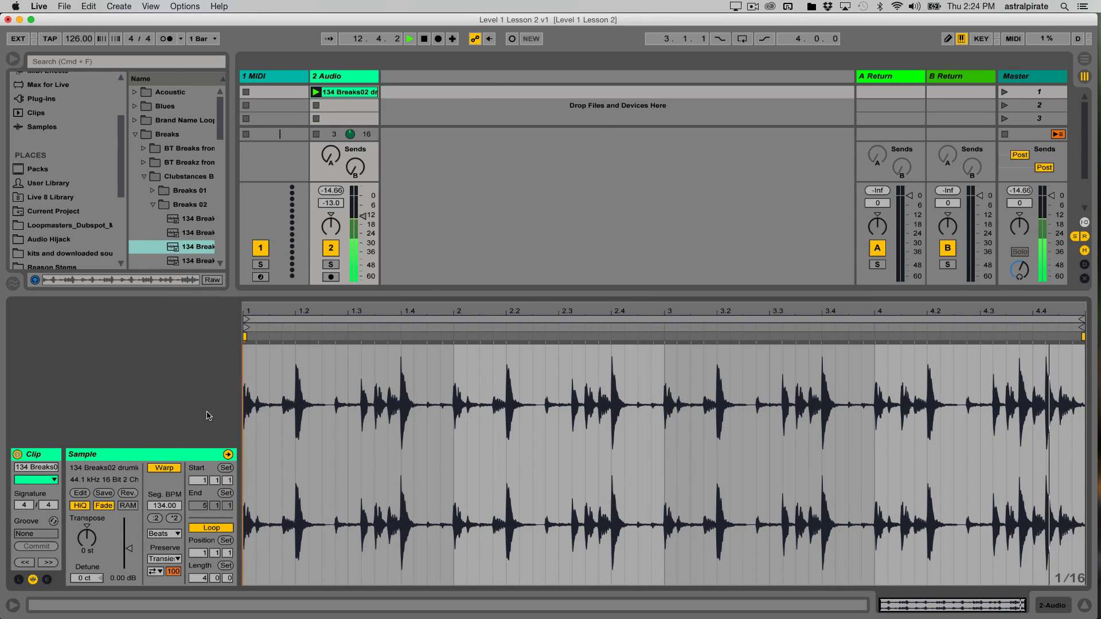
key("space")
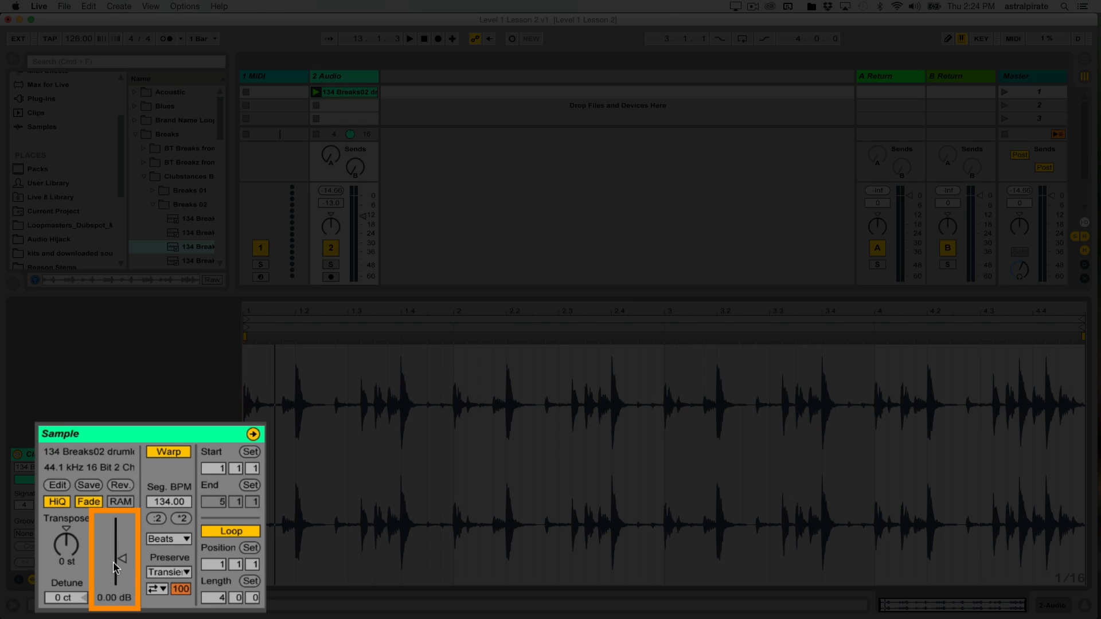
Try lowering the clip gain to about -4 dB during playback and reset it to its default.
key("space")
left_click_drag(112, 562, 112, 567)
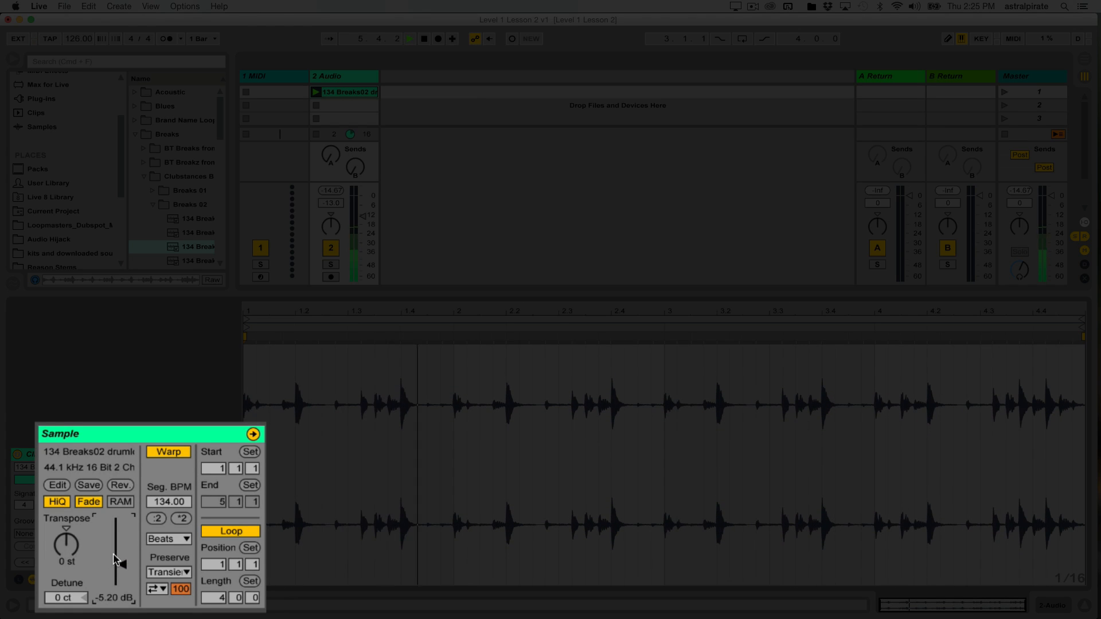
left_click_drag(121, 565, 121, 564)
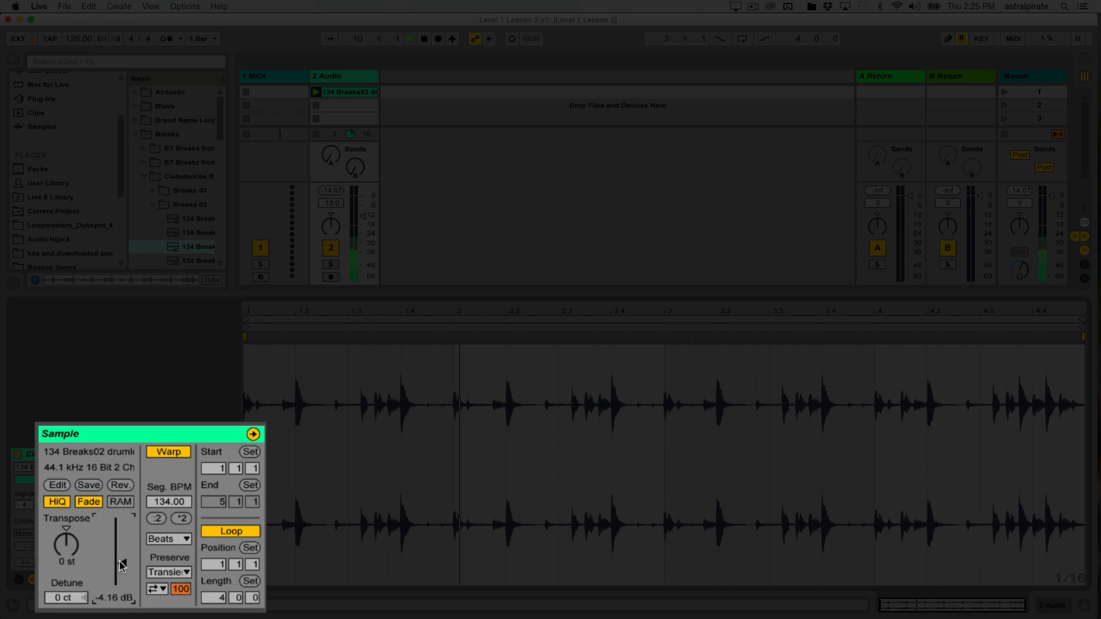
key("Delete")
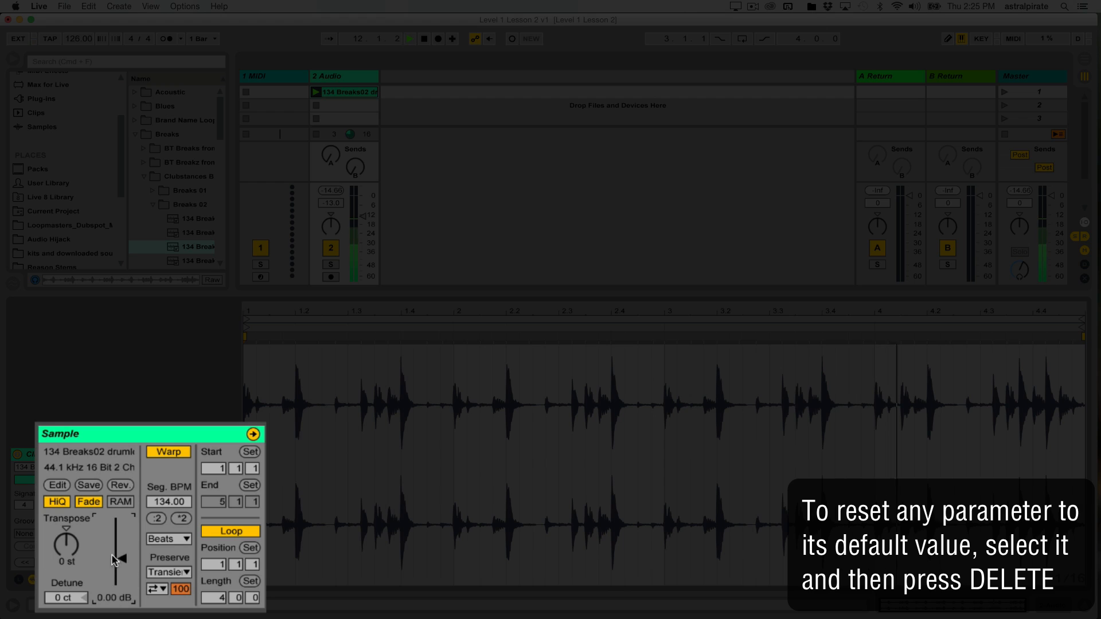
Audition the playing clip transposed to 24 st and -19 st, and reset the transposition to its default.
left_click(68, 544)
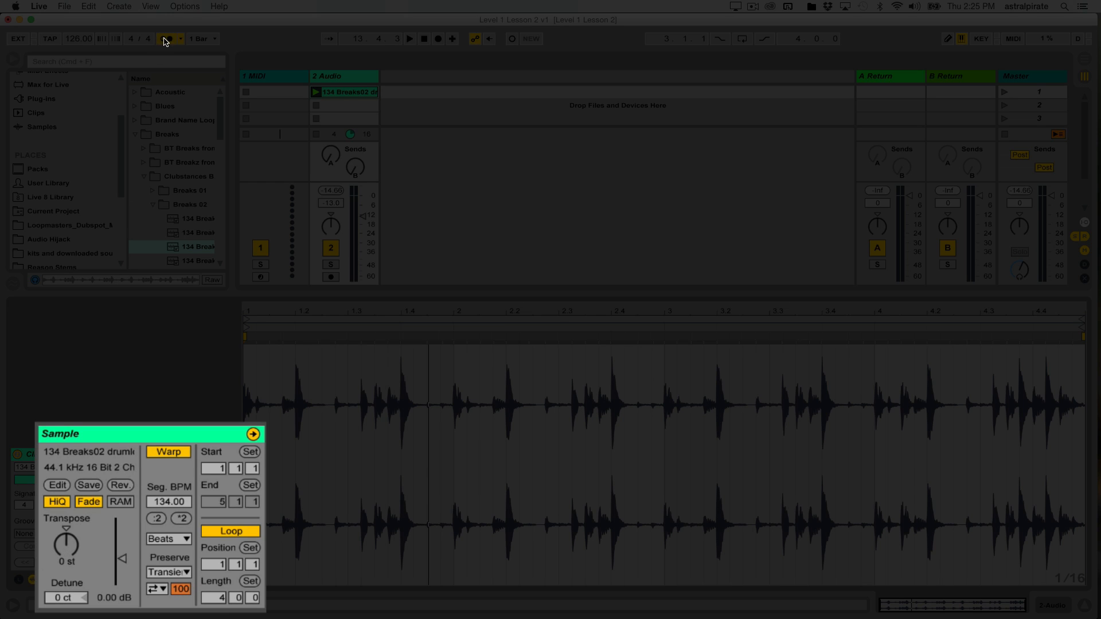
key("space")
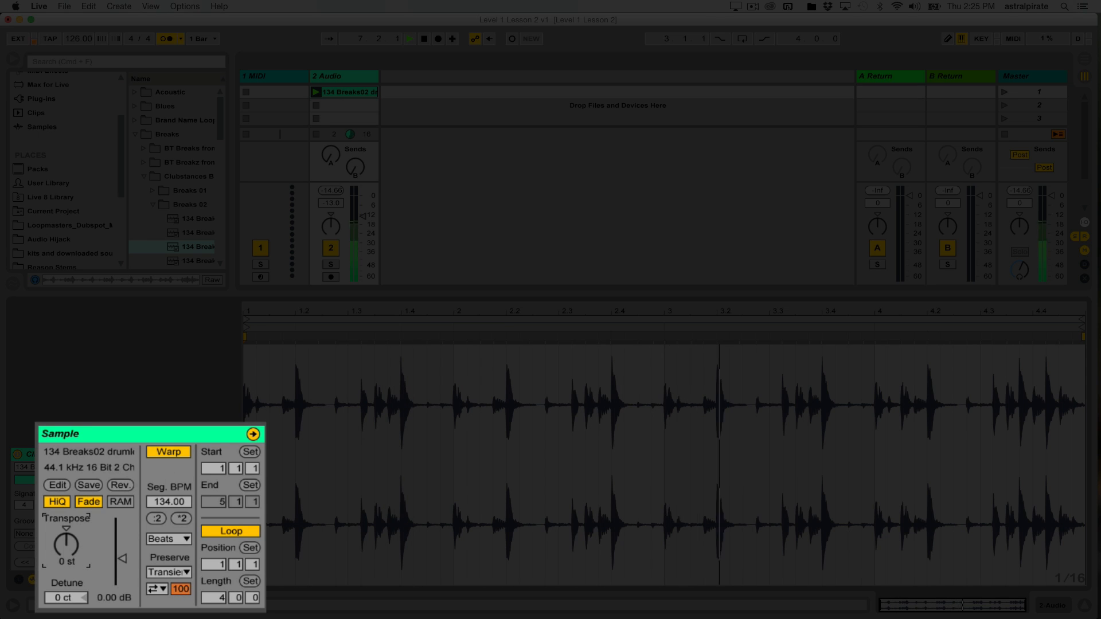
left_click_drag(66, 545, 66, 503)
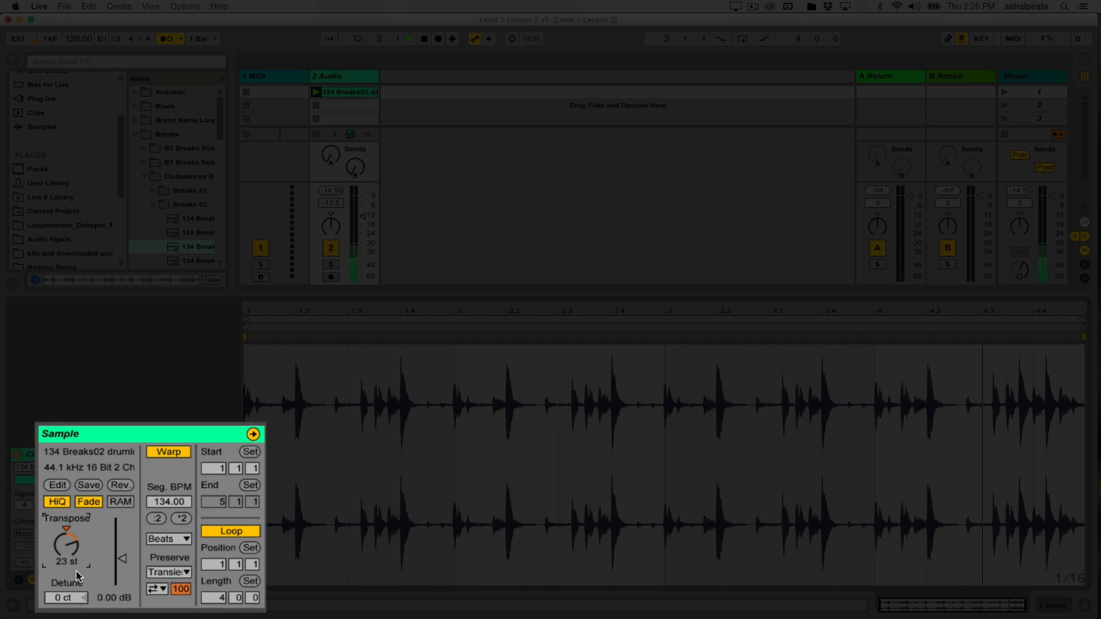
left_click_drag(67, 543, 66, 538)
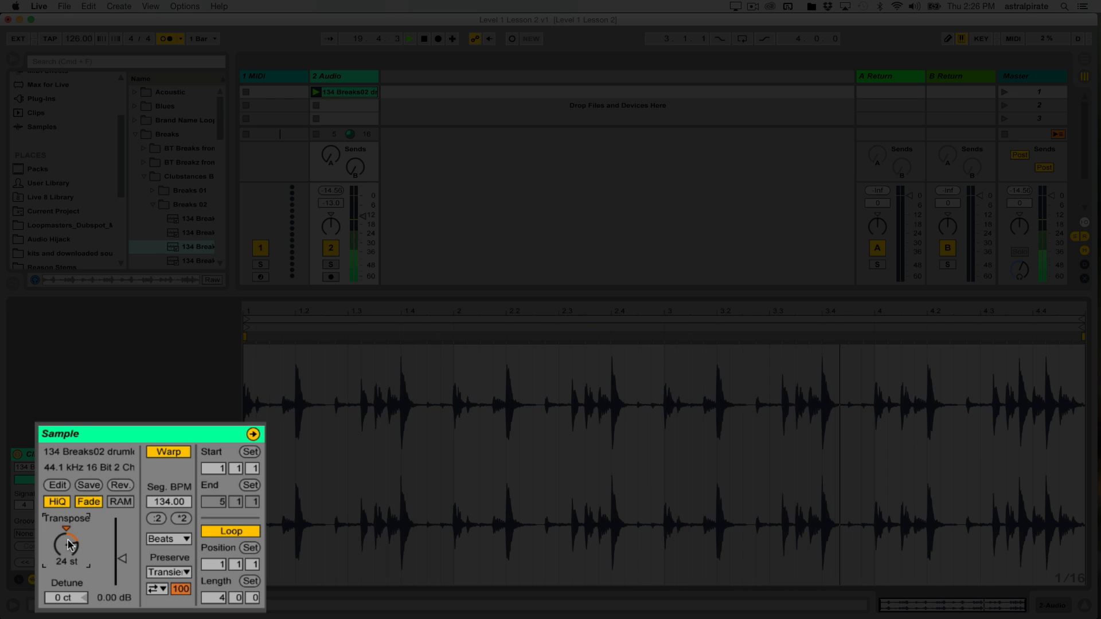
left_click_drag(67, 545, 67, 594)
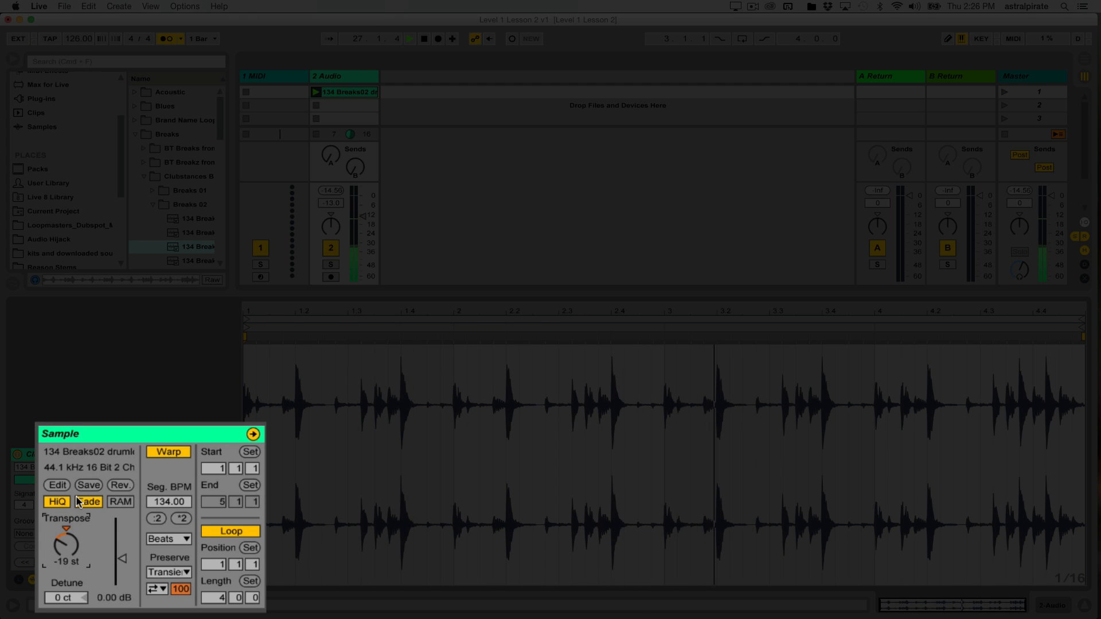
key("space")
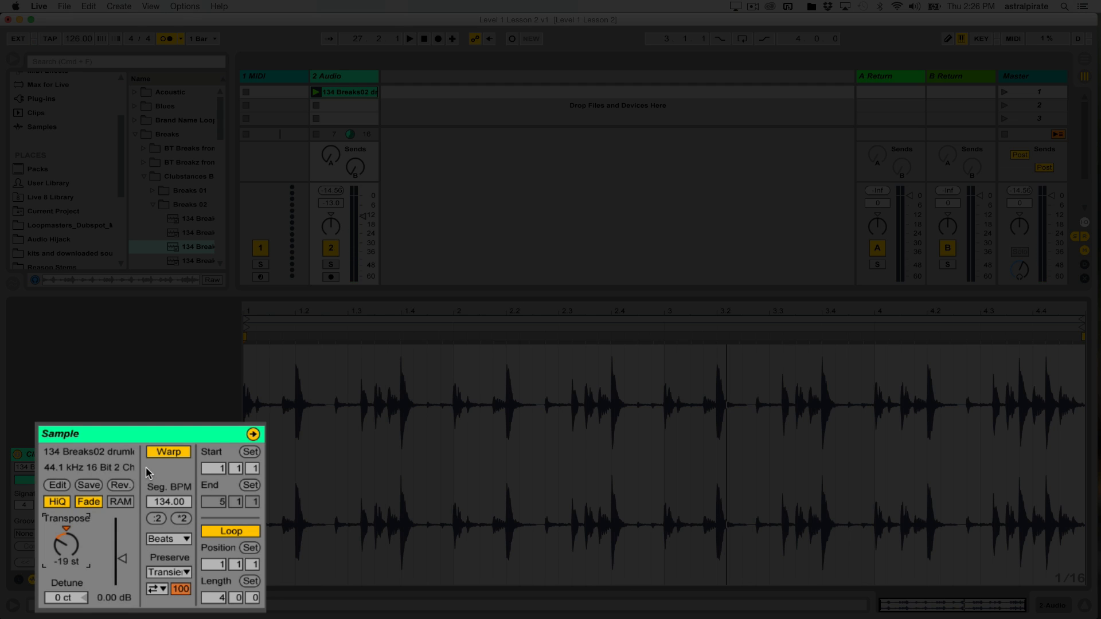
left_click(72, 546)
key("Delete")
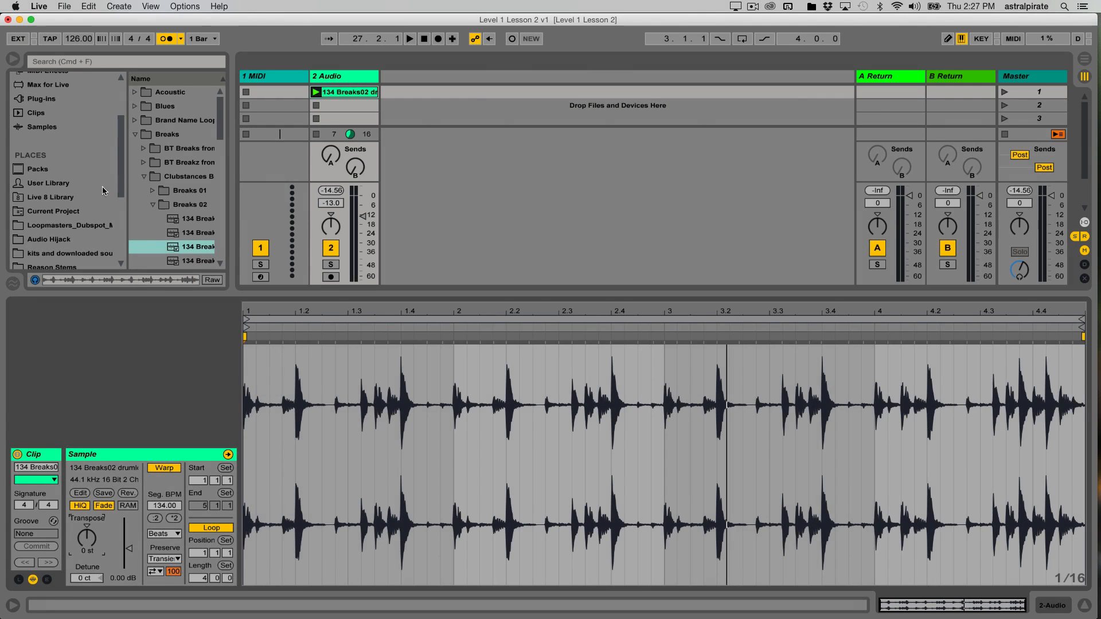
Review the Loop/Warp Short Samples and Default Warp Mode choices in the Record Warp Launch preferences.
left_click(41, 6)
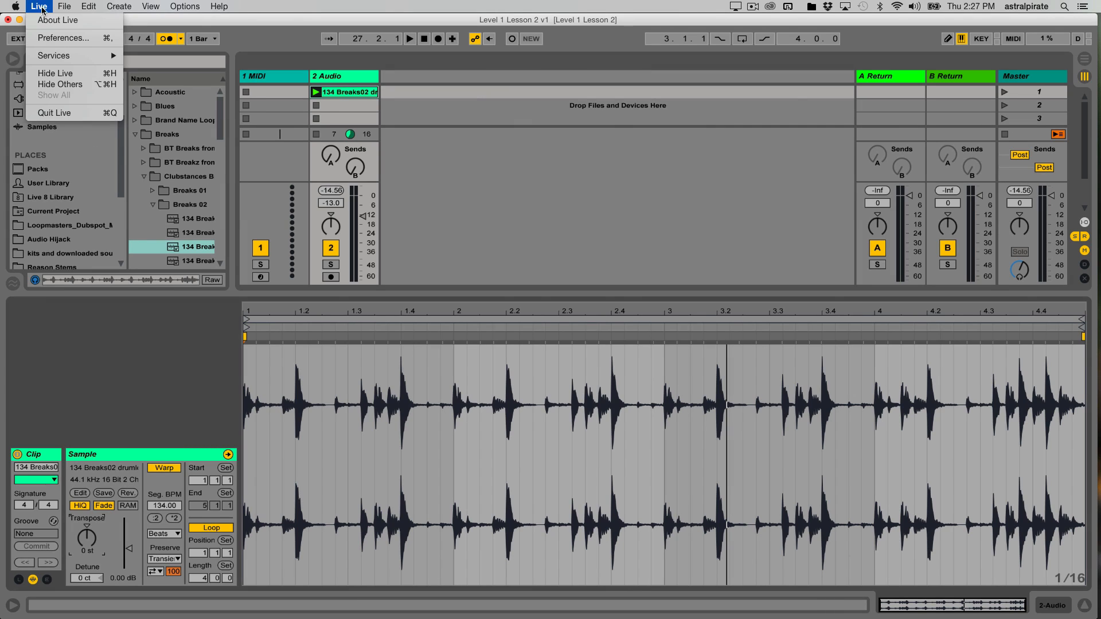
left_click(58, 38)
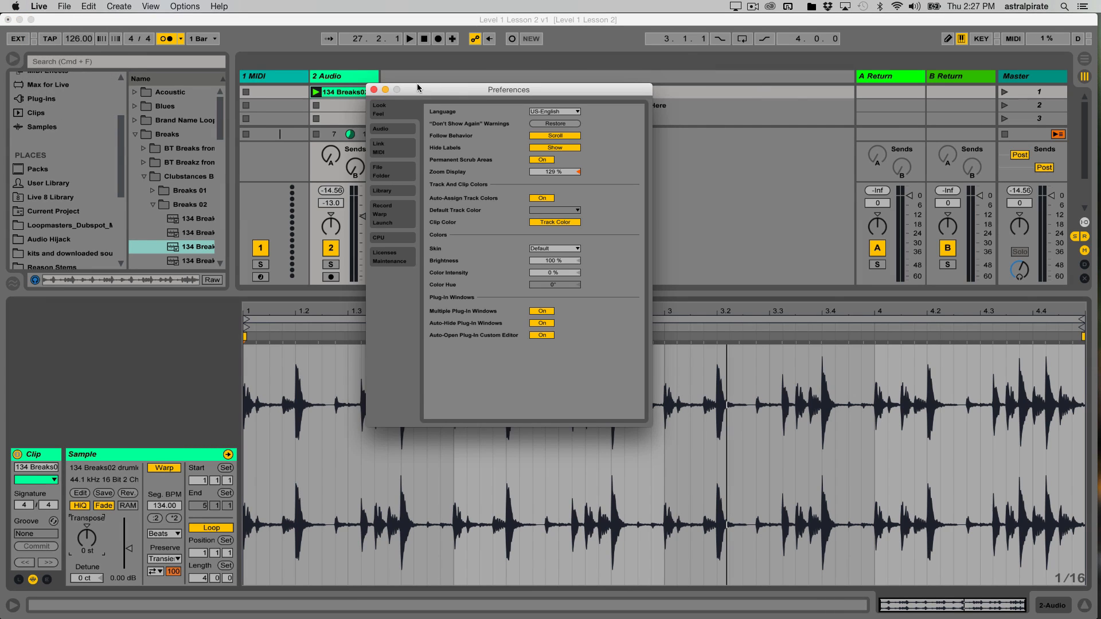
left_click_drag(453, 91, 576, 72)
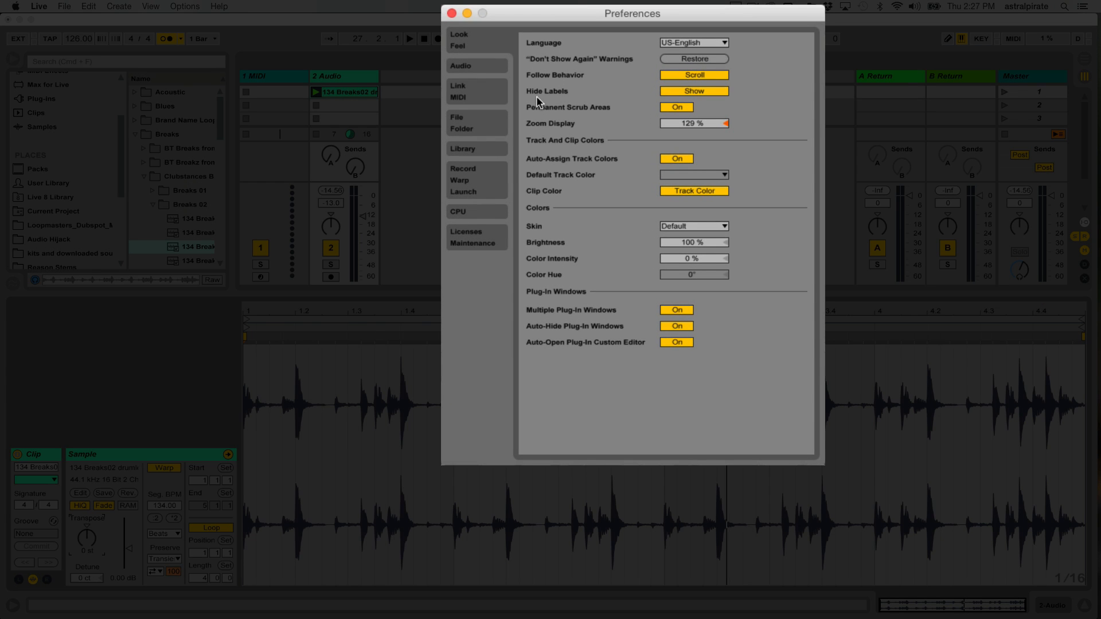
left_click(493, 187)
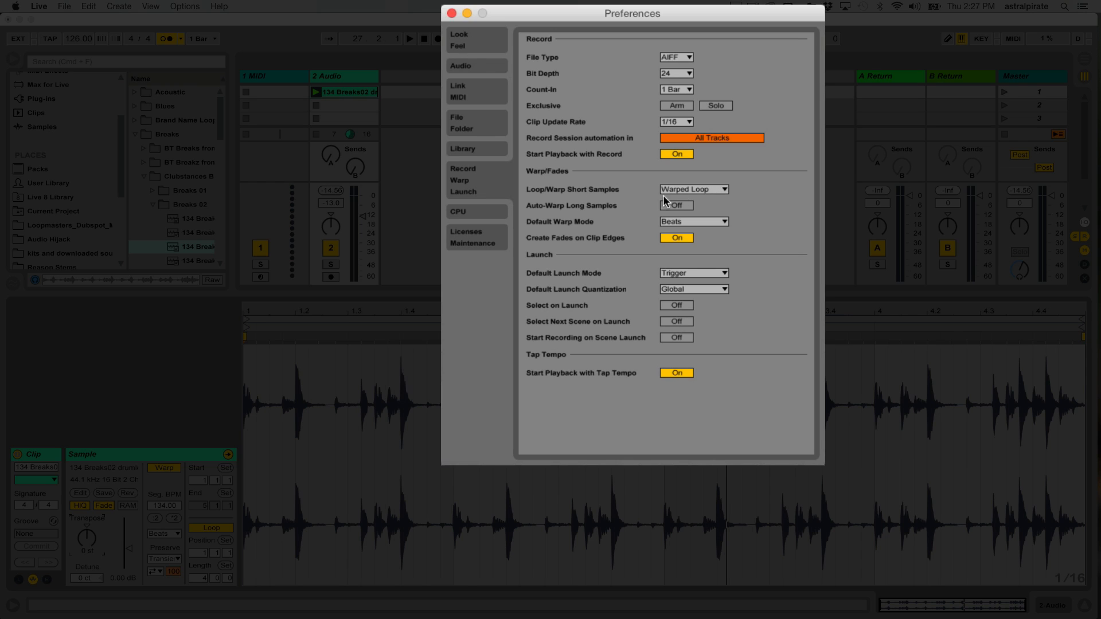
left_click(717, 190)
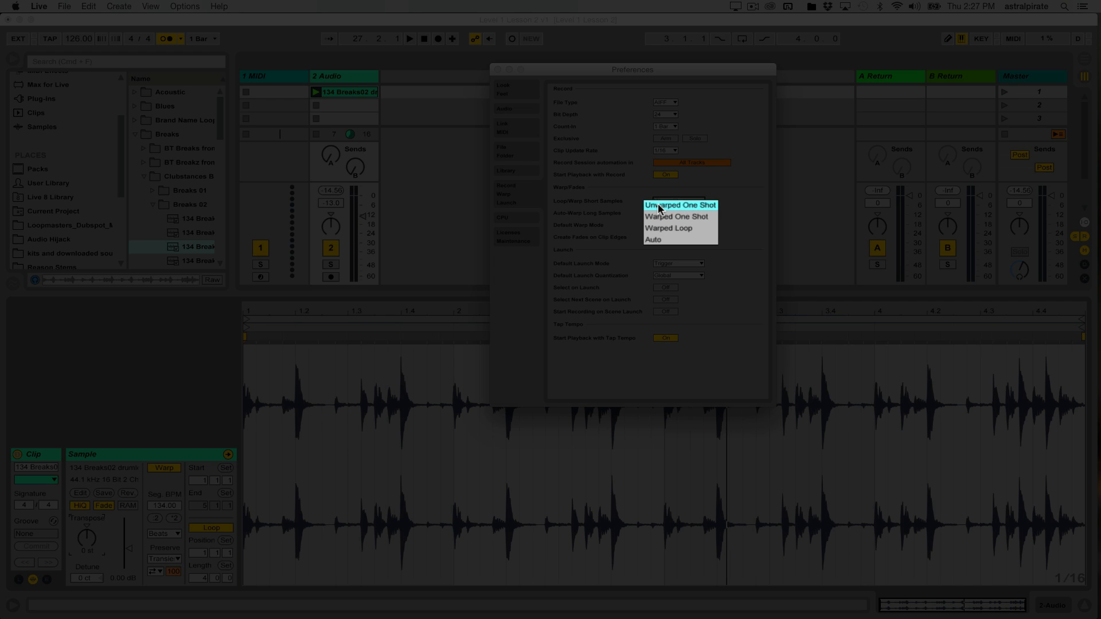
left_click(729, 203)
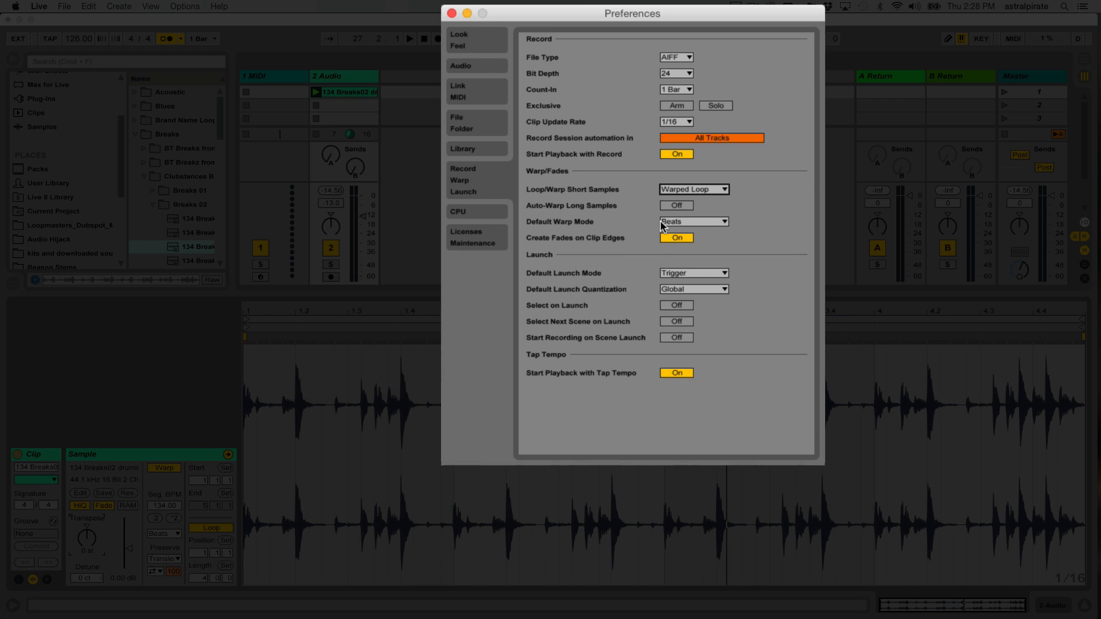
left_click(718, 224)
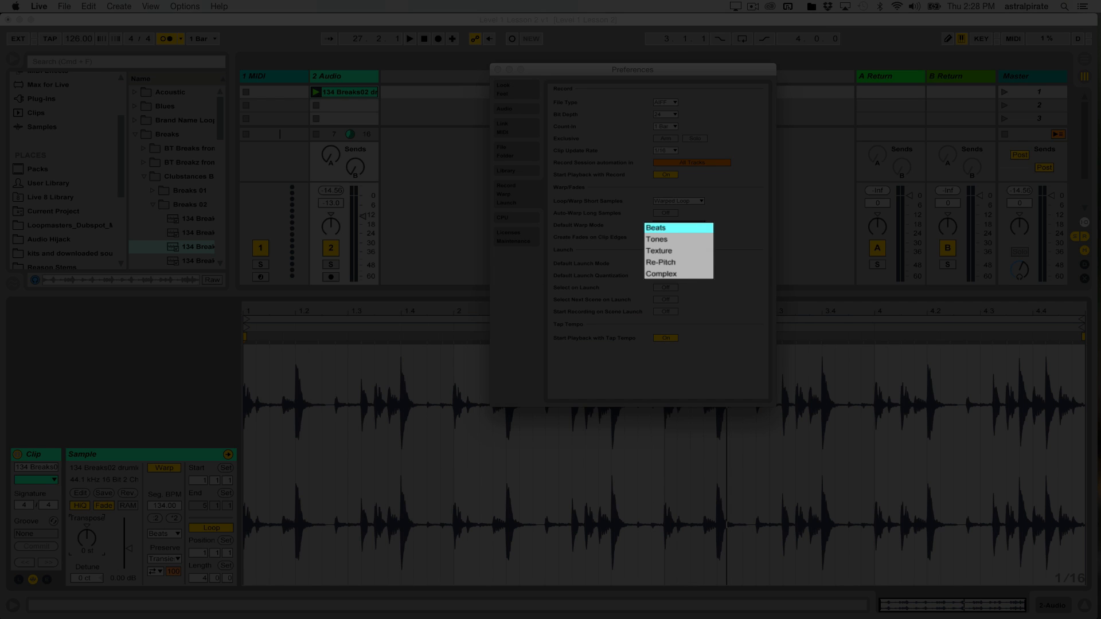
left_click(697, 225)
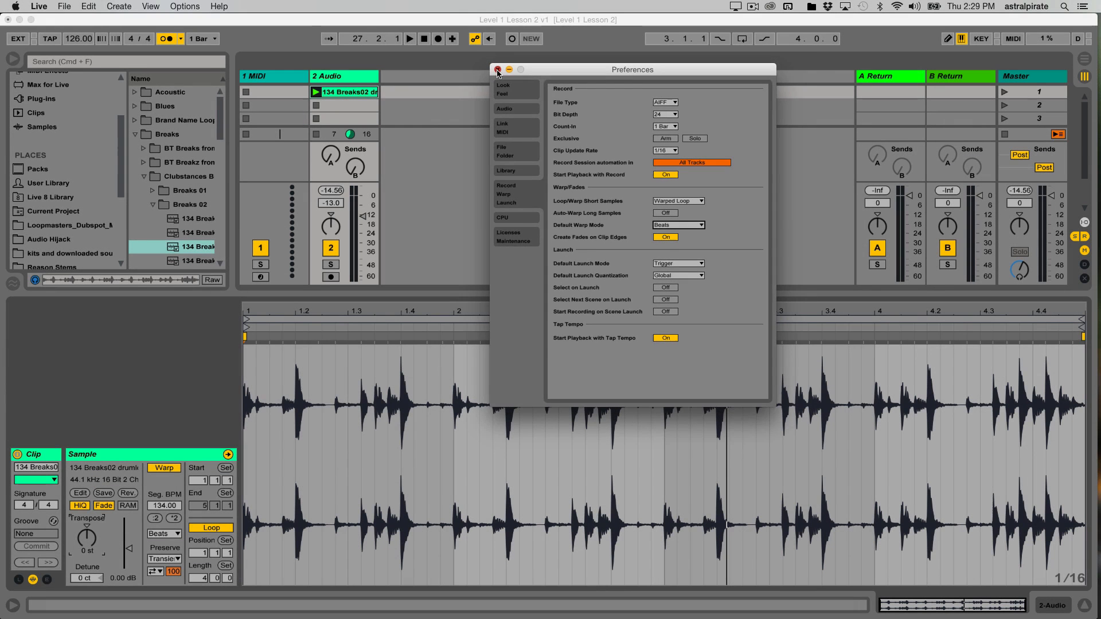
left_click(466, 33)
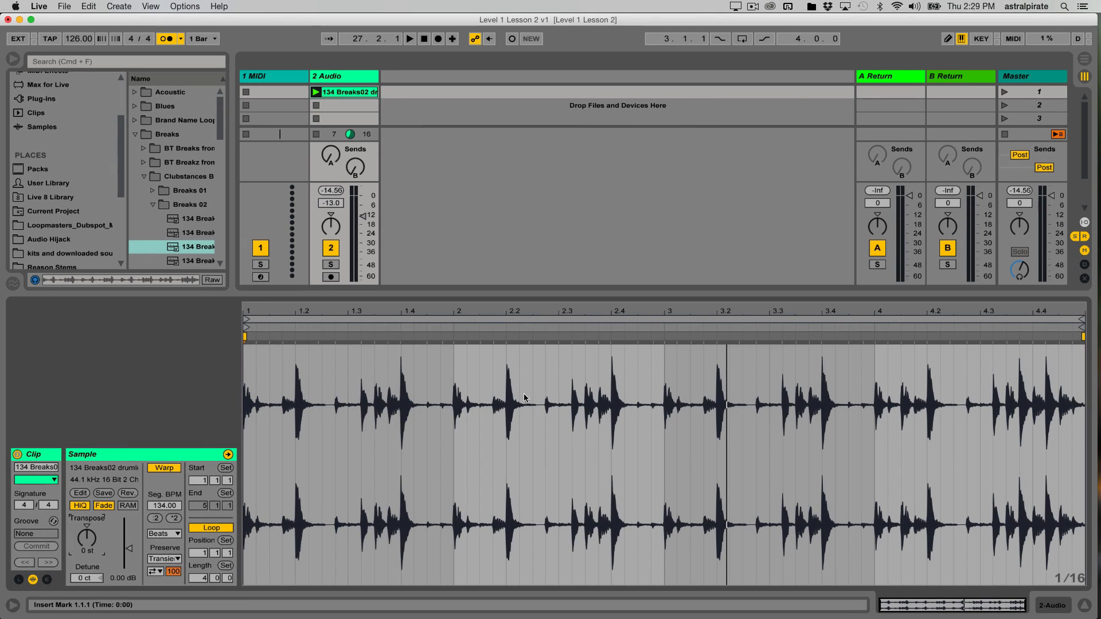
Audition the drum loop clip with warping turned off and re-enable Warp.
left_click(165, 468)
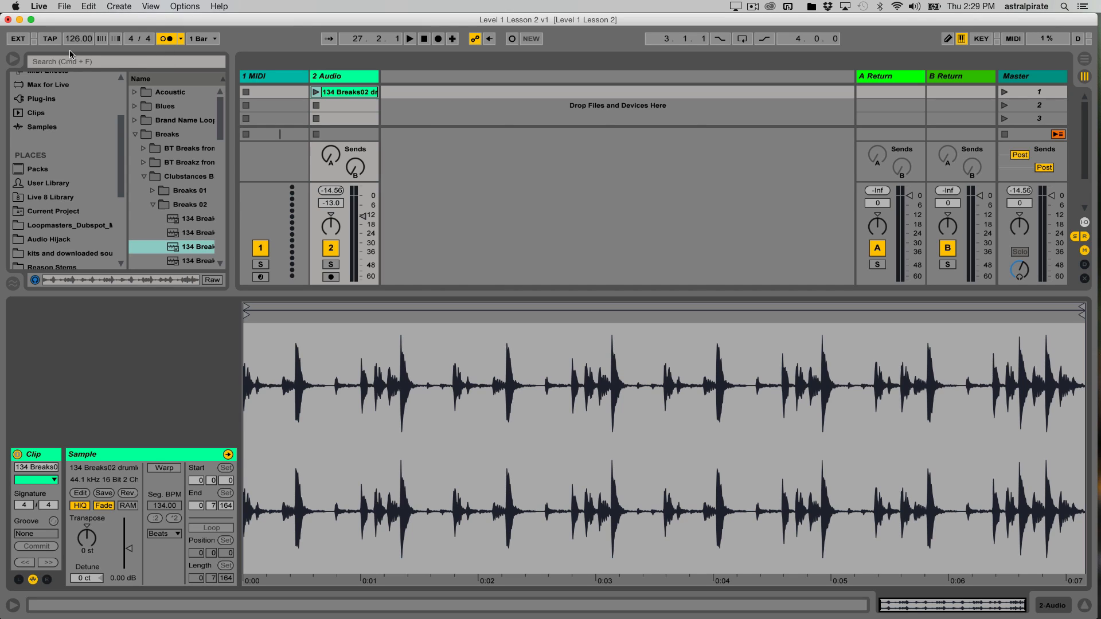
left_click(346, 91)
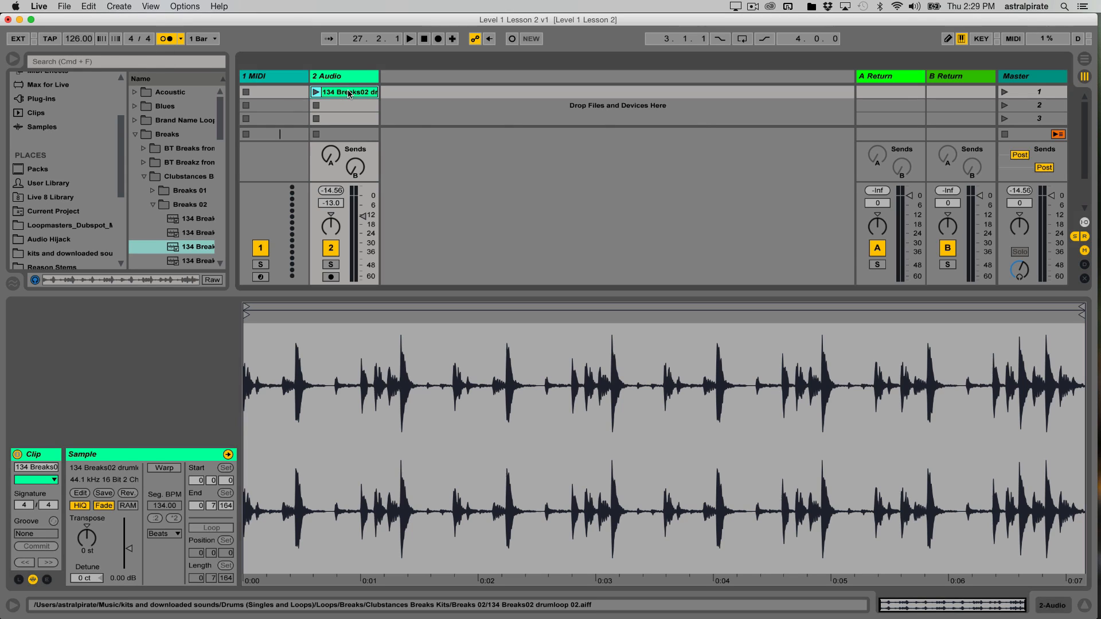
left_click(315, 93)
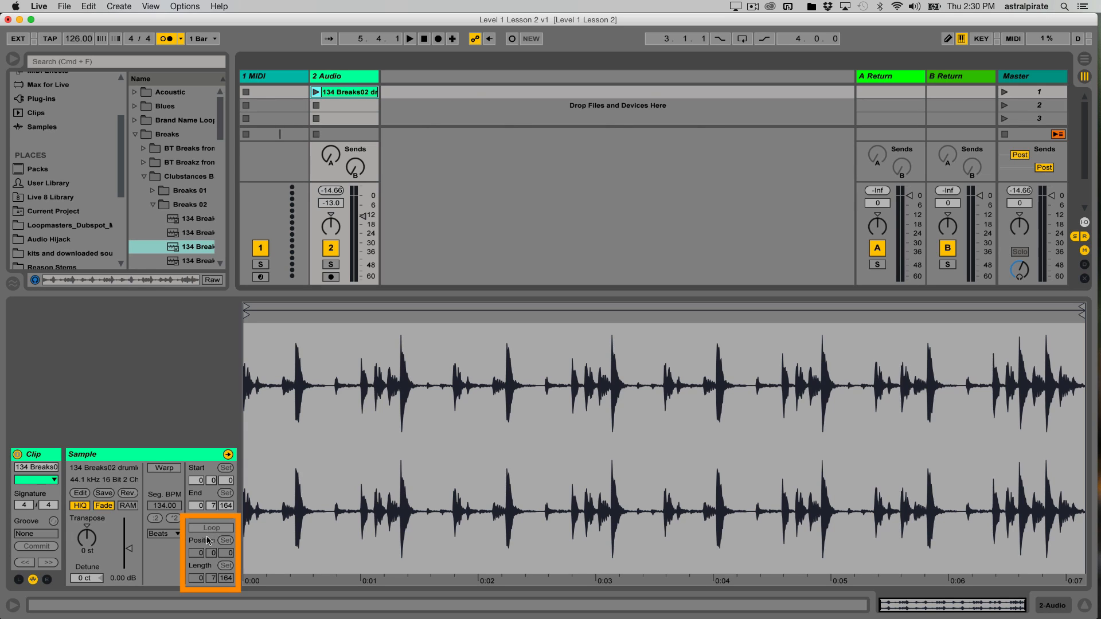
left_click(163, 468)
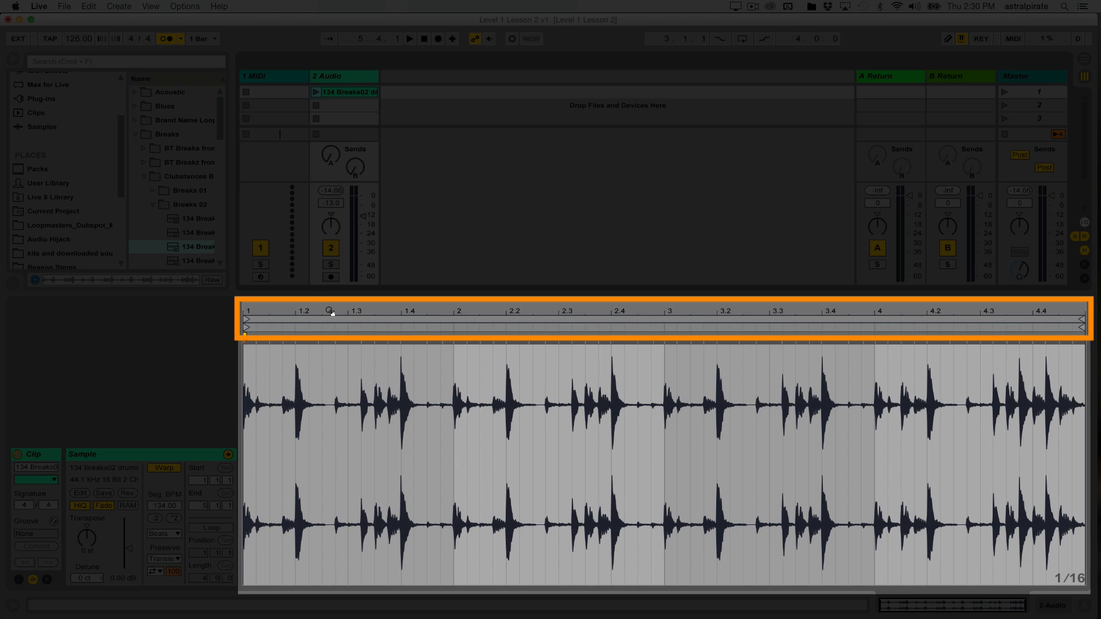
Inspect the clip's waveform up close against the beat ruler and review the available warp modes.
left_click_drag(330, 311, 355, 312)
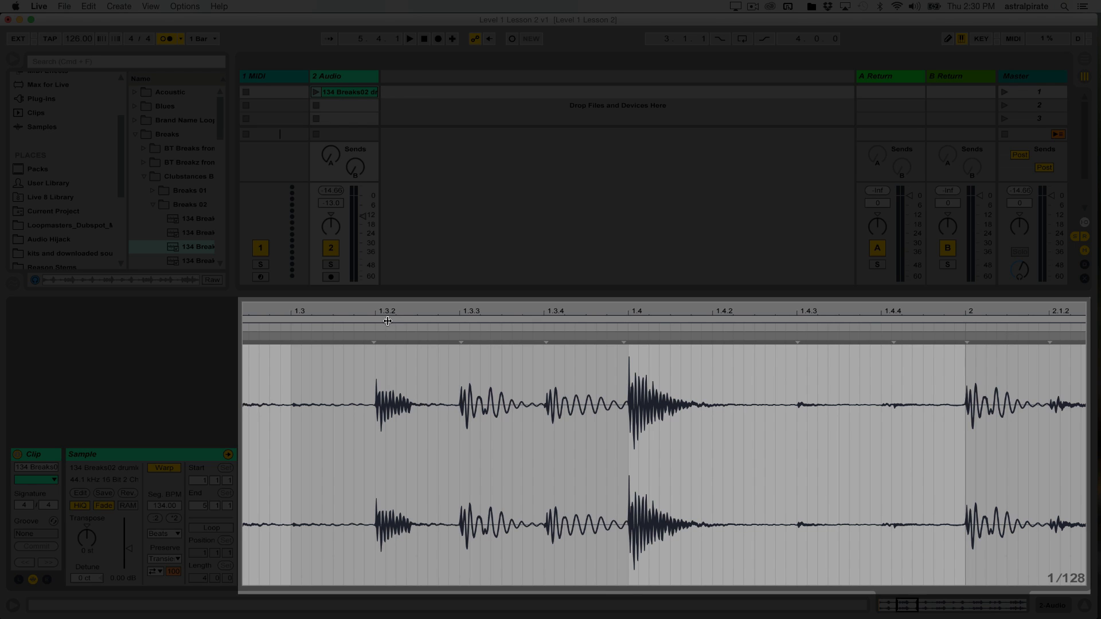
left_click_drag(422, 310, 422, 249)
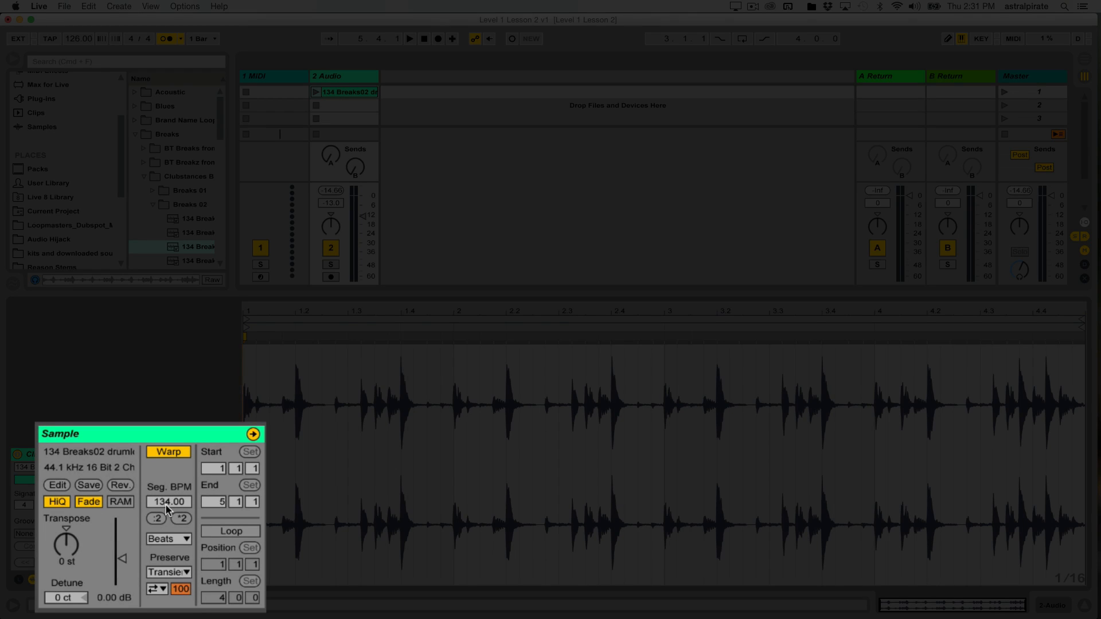
left_click(183, 541)
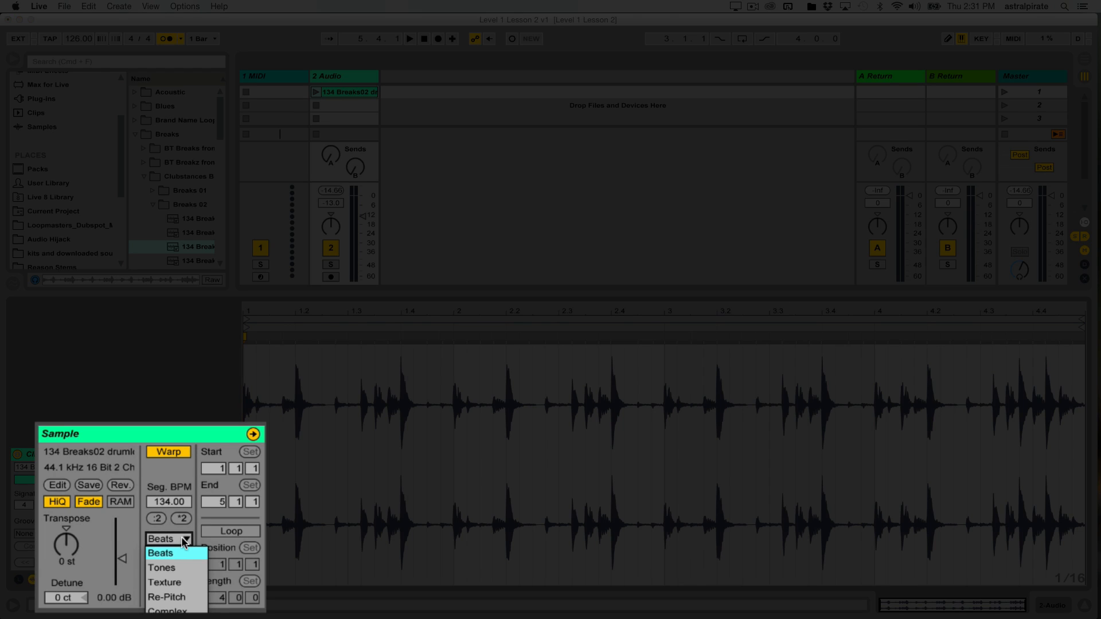
left_click(183, 541)
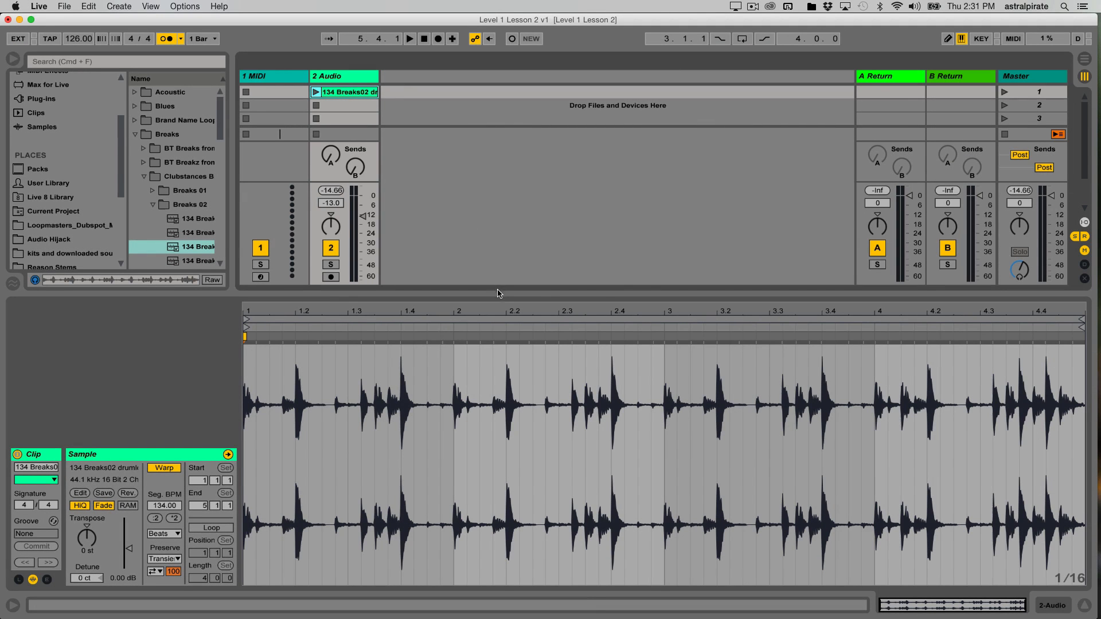
Enlarge the Session View by shrinking the waveform display and hide the track In/Out section.
left_click_drag(500, 294, 504, 359)
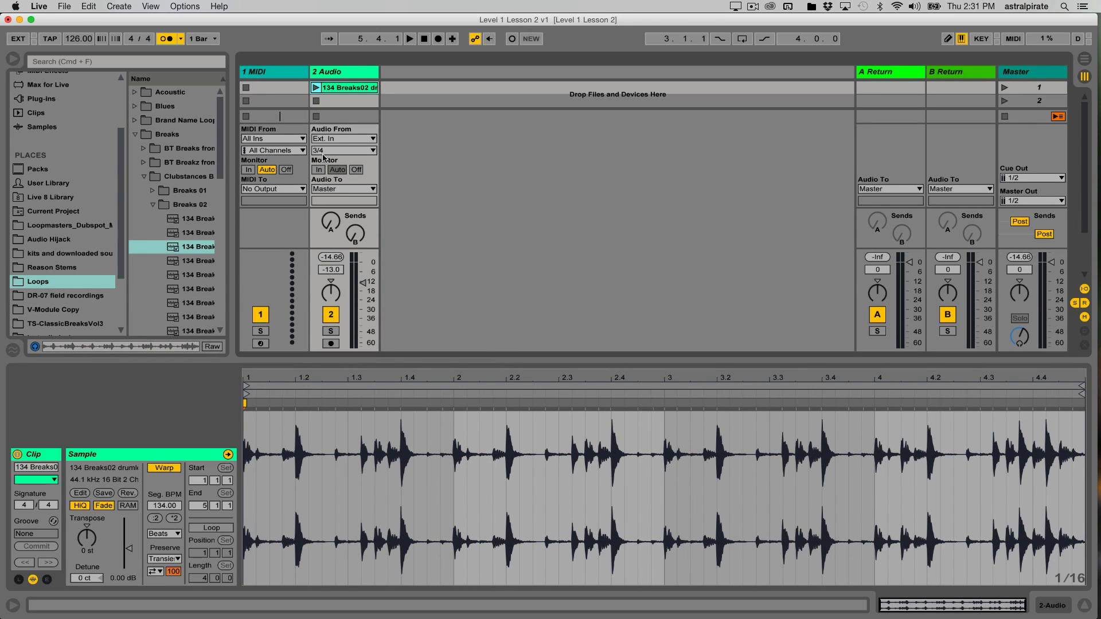
left_click(1083, 290)
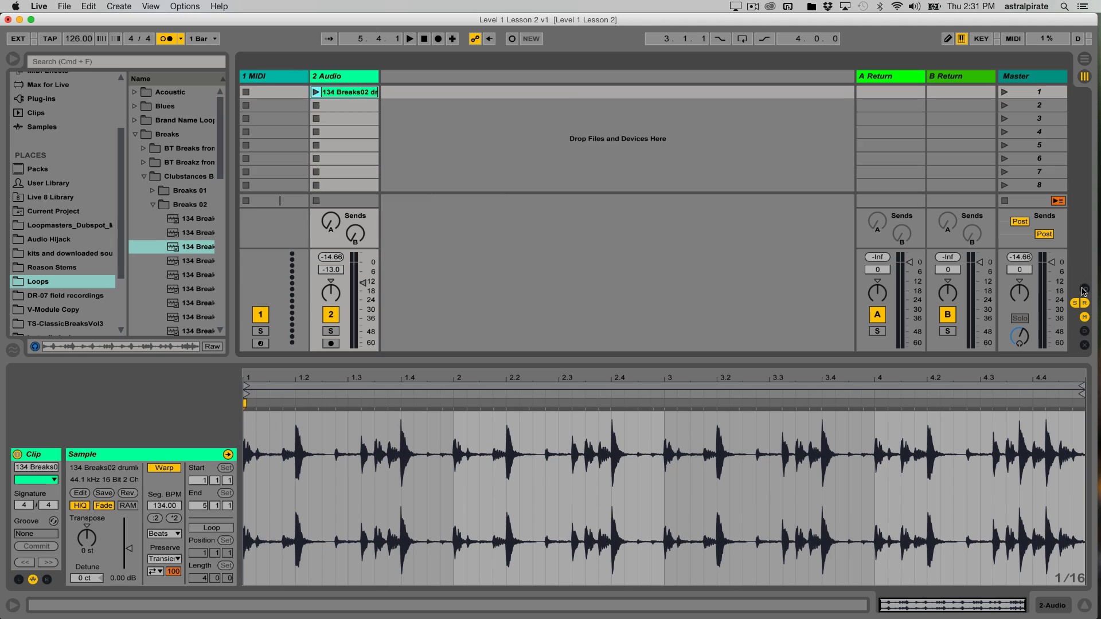
Duplicate the drum loop clip into the slot below it and review the equivalent Duplicate editing command.
left_click(354, 105)
left_click(352, 93)
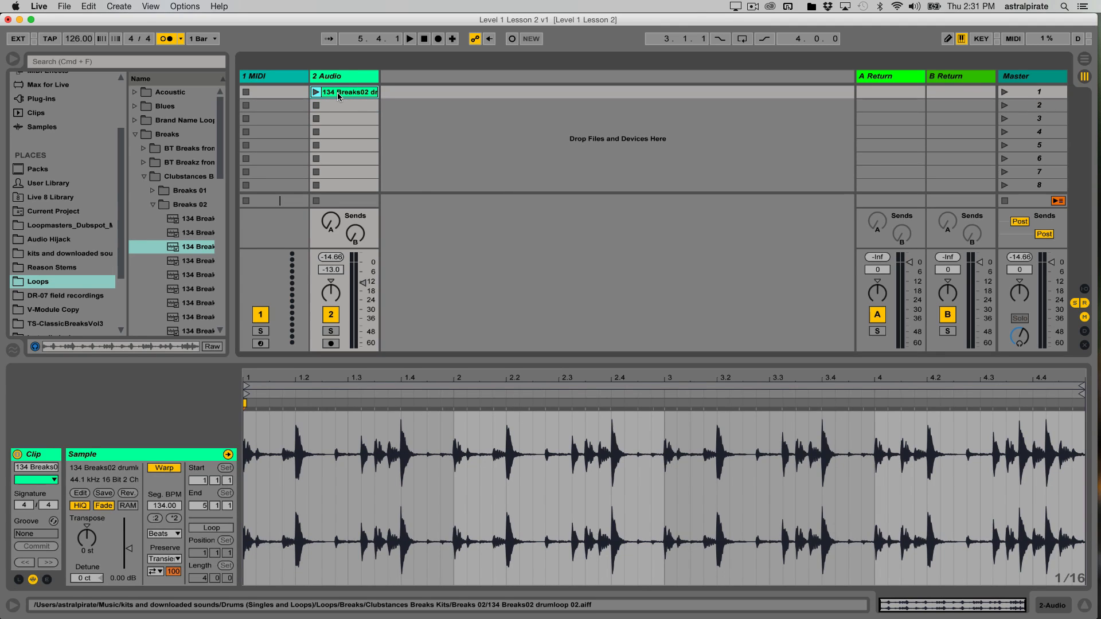
key("super+d")
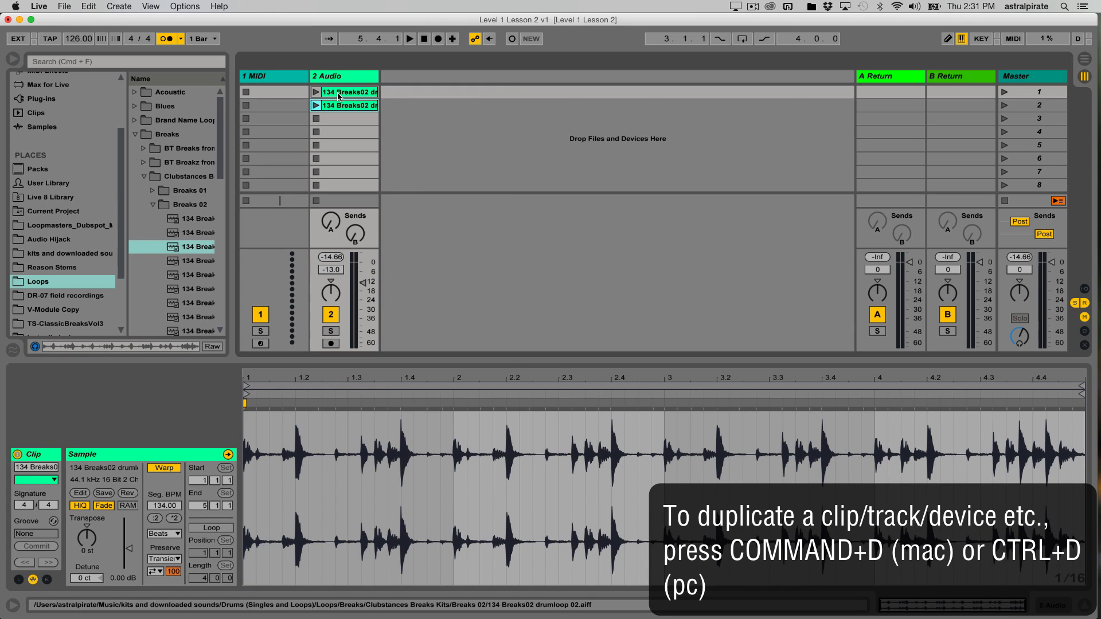
left_click(89, 7)
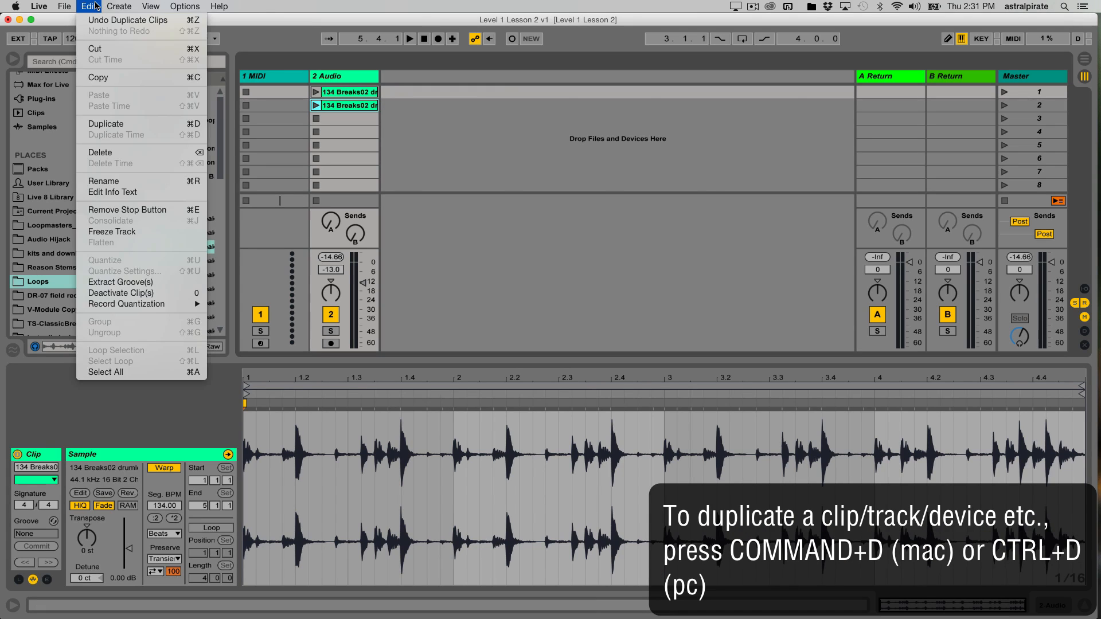
left_click(474, 131)
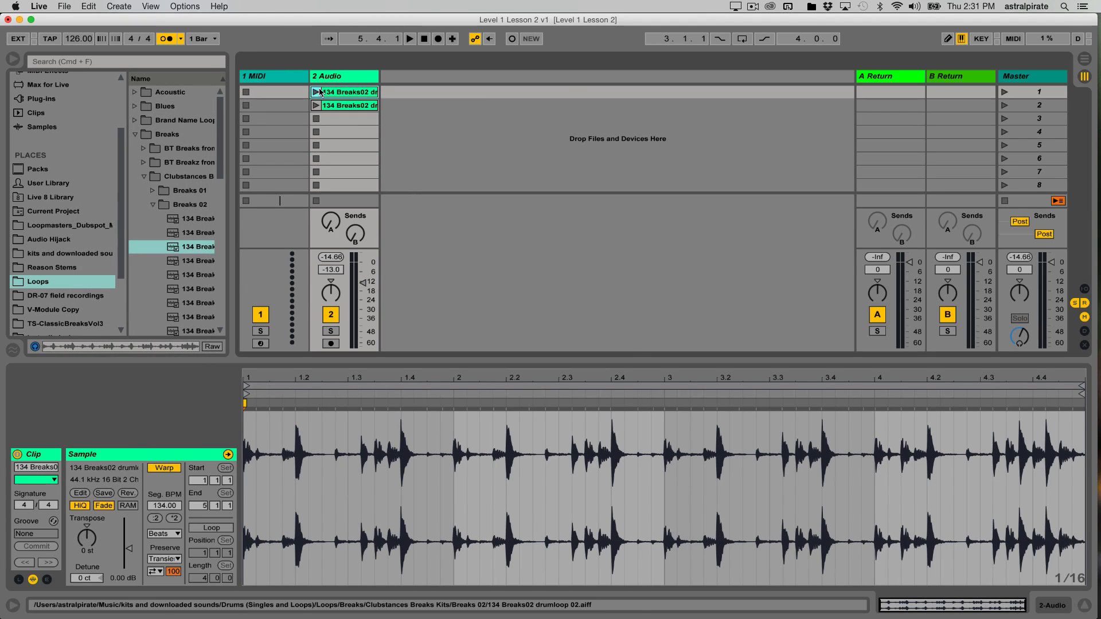
Audition the original drum loop clip and switch playback to its duplicate in the second slot.
left_click(316, 92)
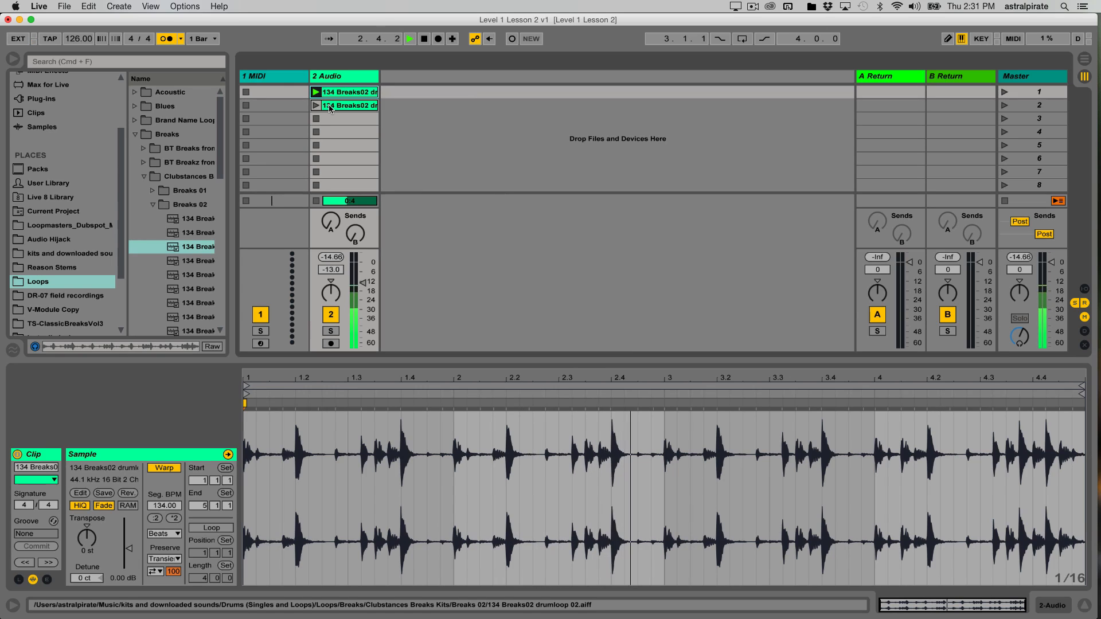
left_click(330, 106)
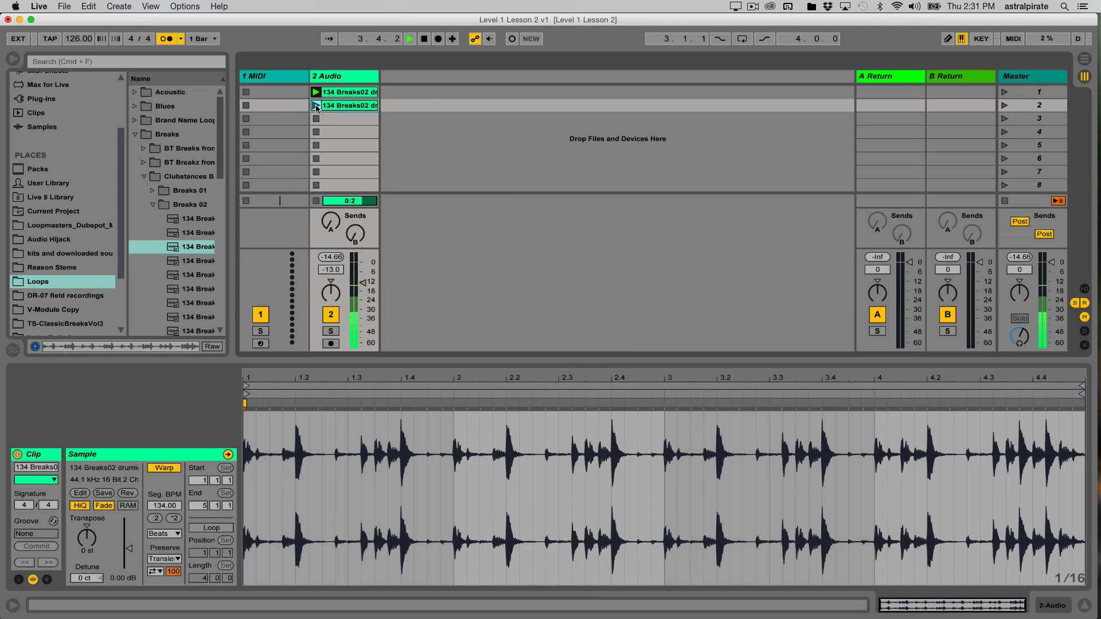
left_click(316, 107)
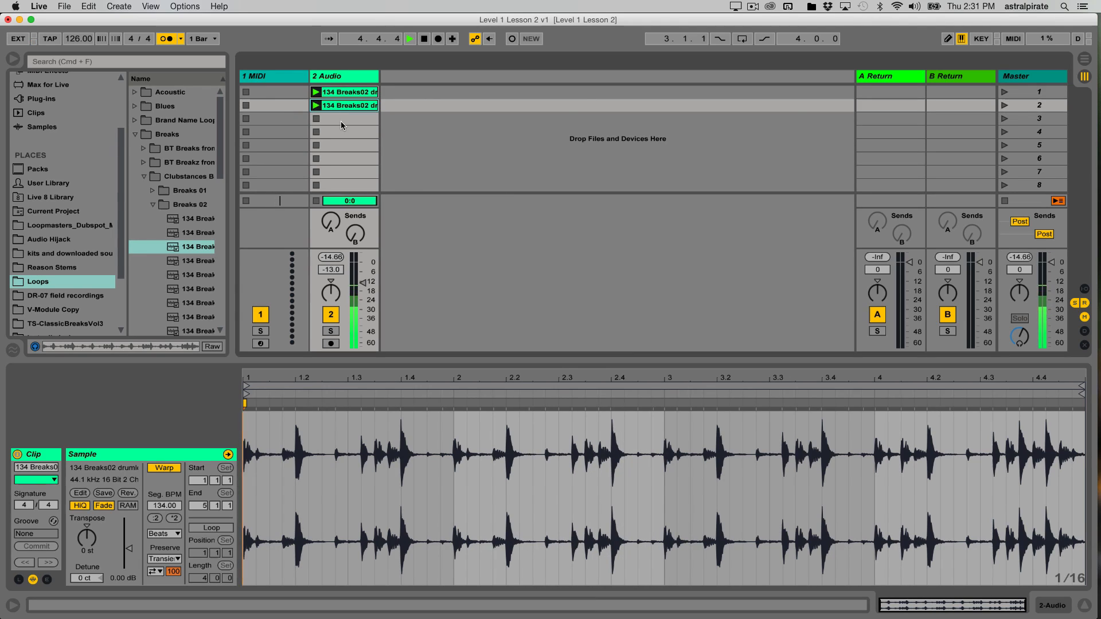
Stop playback with the metronome turned off and review the global launch quantization choices, keeping 1 Bar.
left_click(165, 39)
key("space")
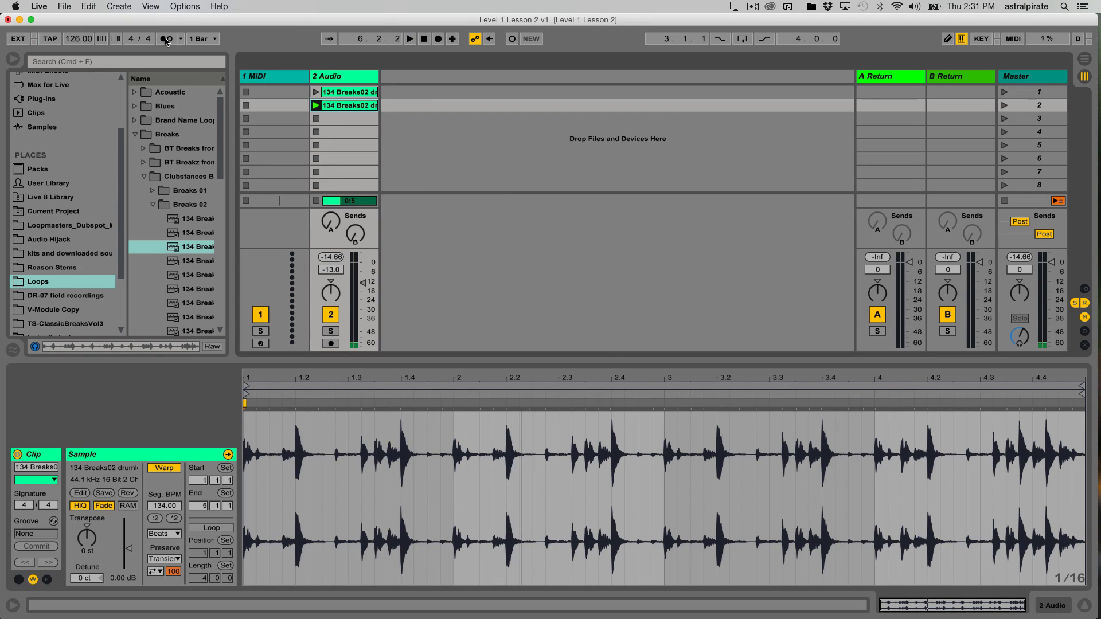
left_click(166, 39)
left_click(166, 39)
left_click(215, 39)
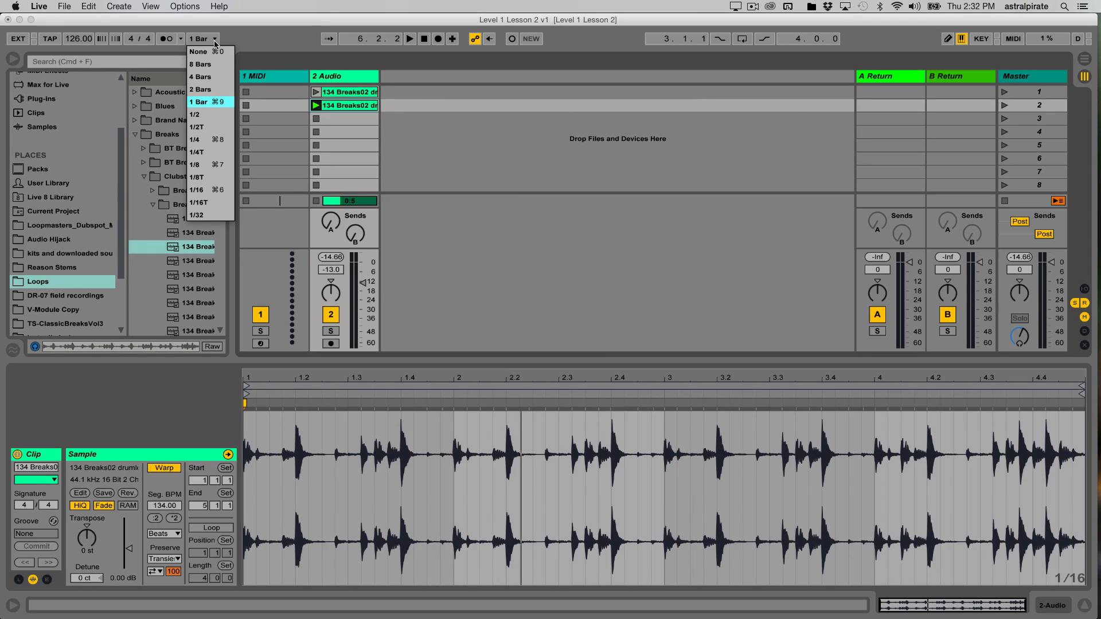
left_click(240, 38)
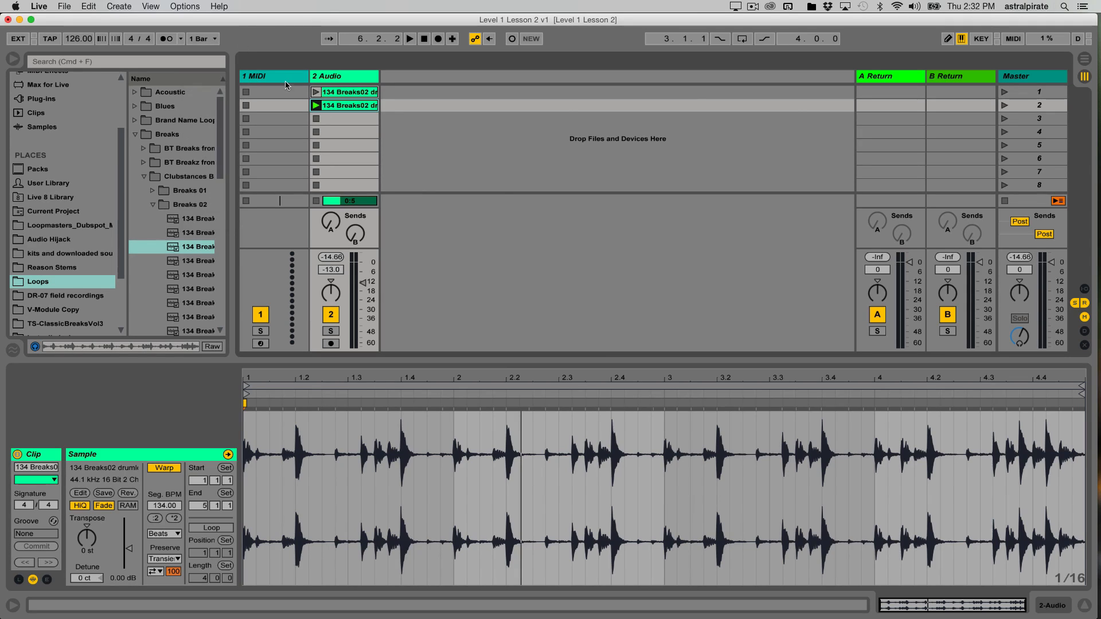
Audition the first drum loop clip without looping, and relaunch it with Loop enabled.
left_click(351, 98)
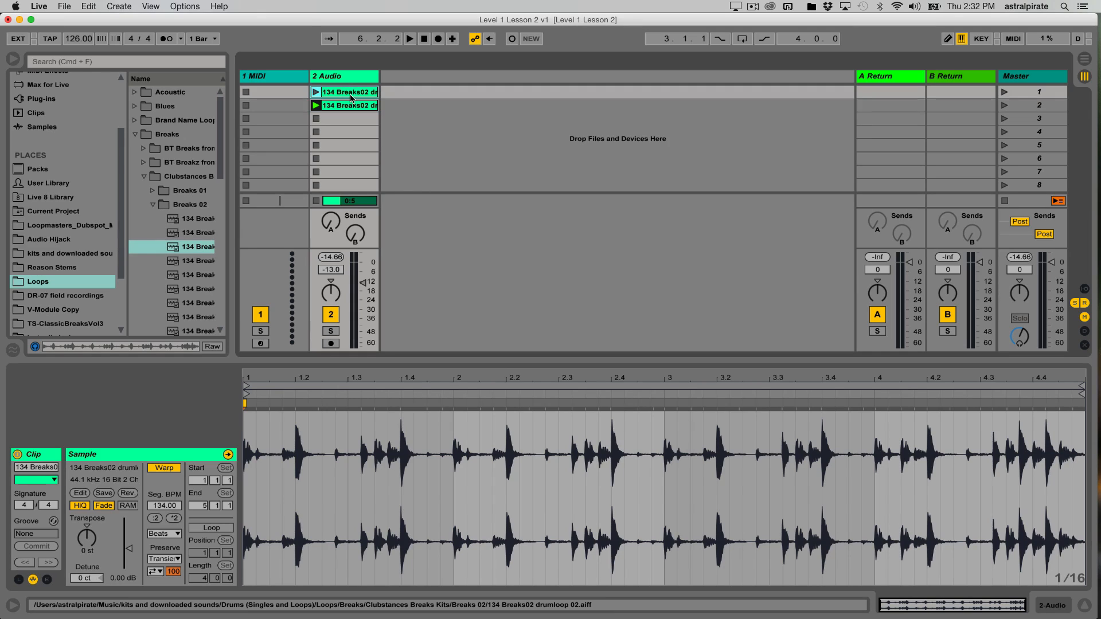
left_click(354, 108)
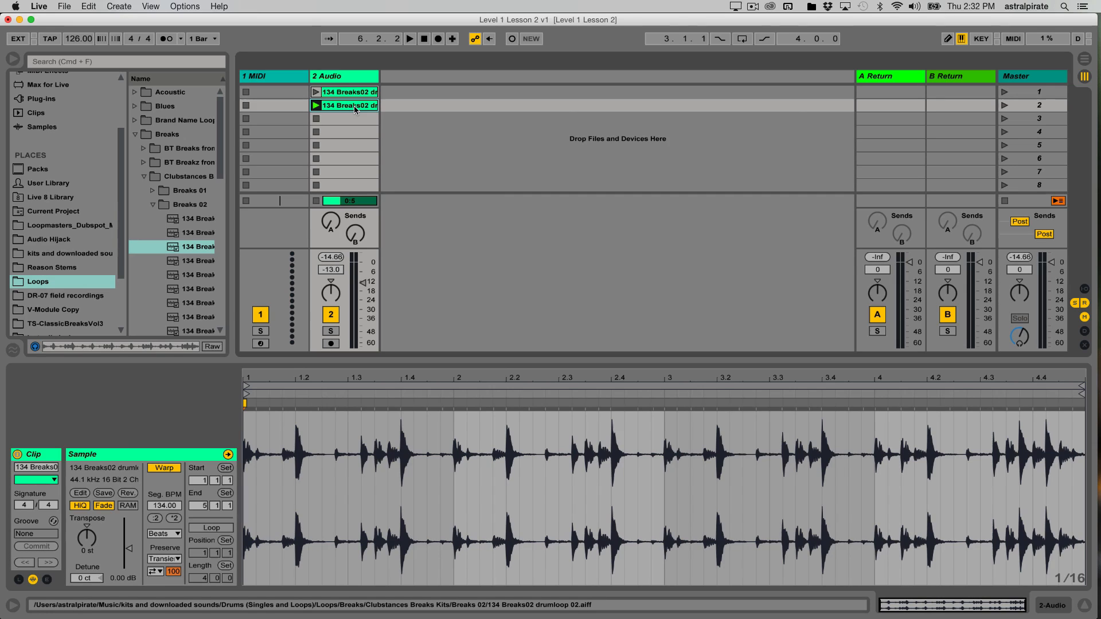
left_click(353, 93)
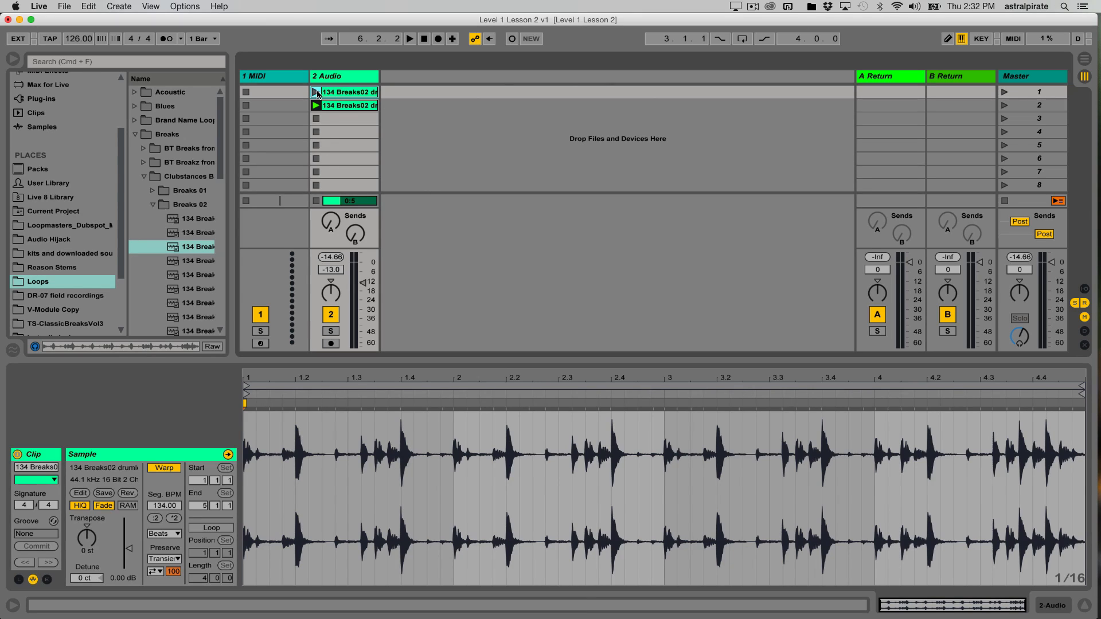
left_click(316, 92)
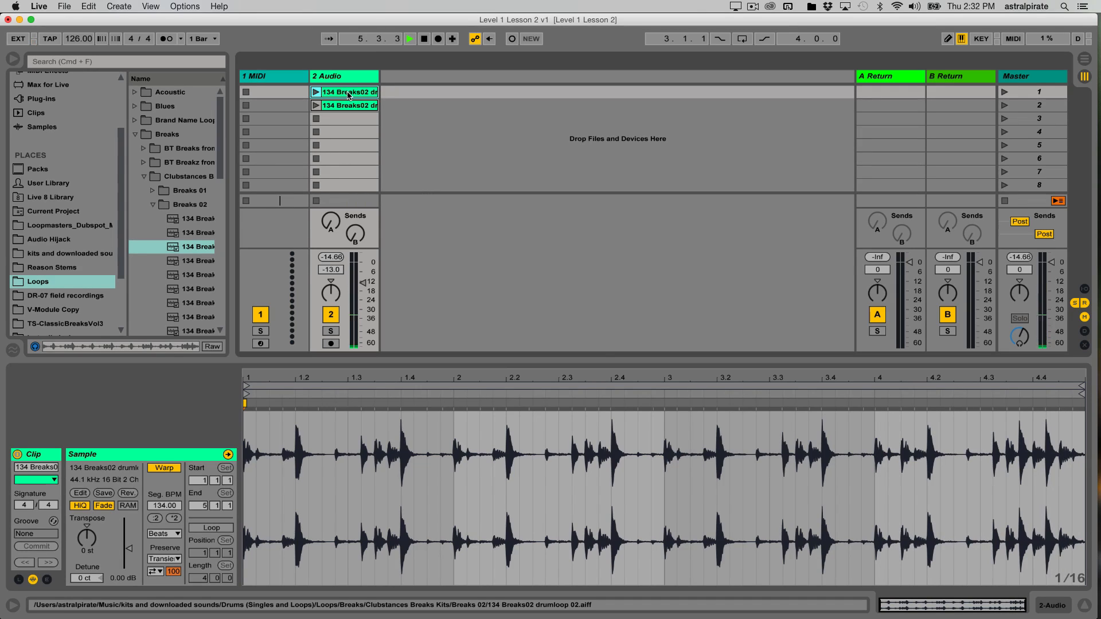
left_click(210, 528)
left_click(315, 92)
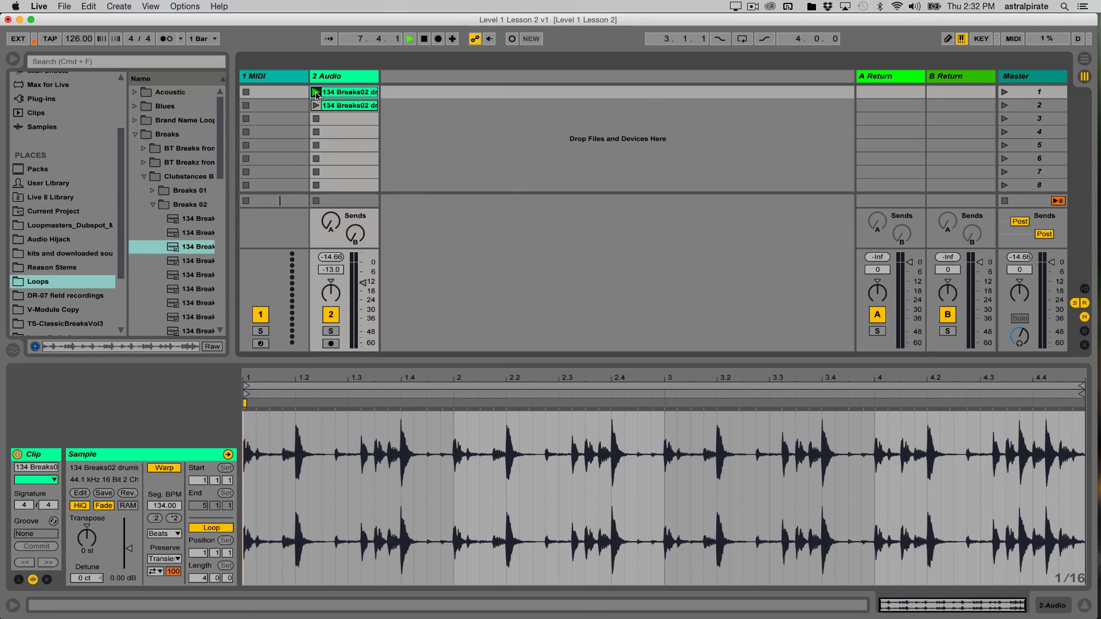
Enable Loop on the second clip and set its transposition to 24 st.
left_click(342, 108)
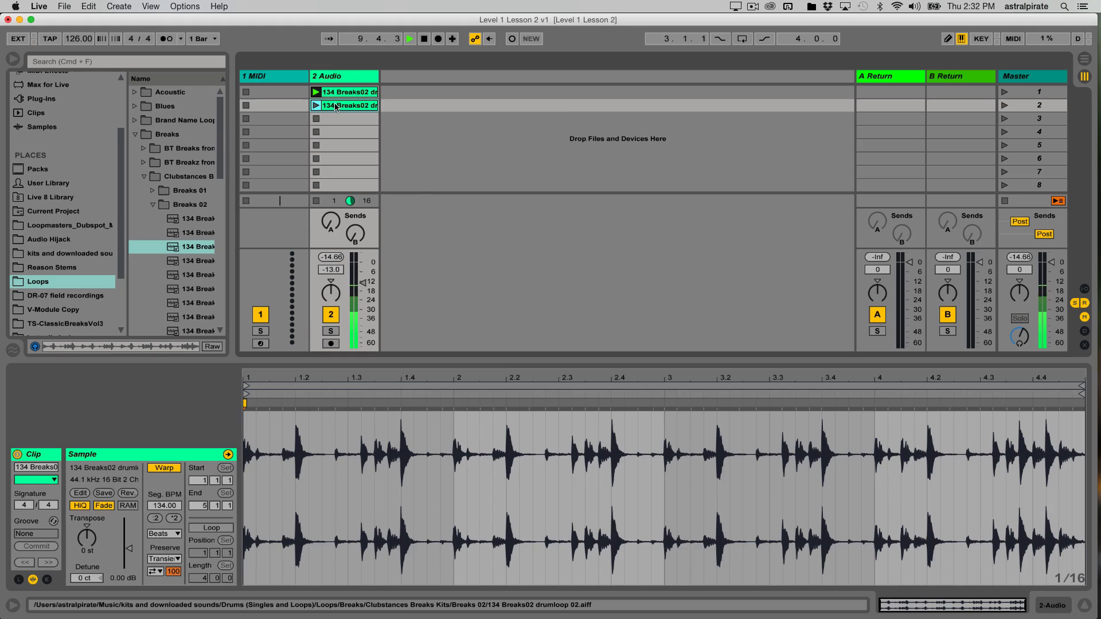
left_click(214, 529)
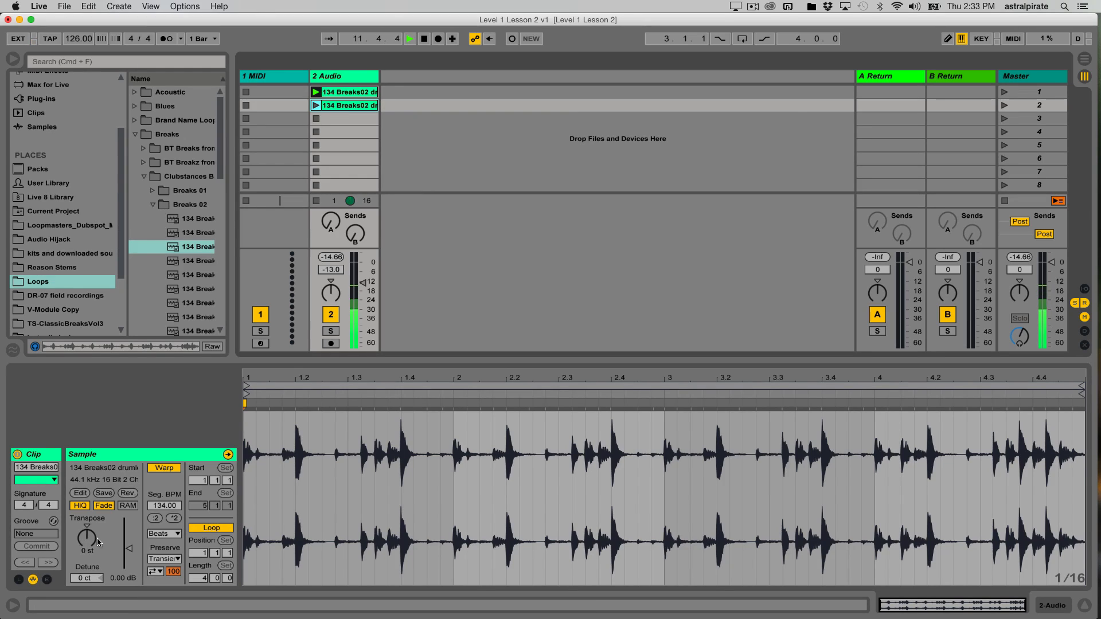
left_click(90, 541)
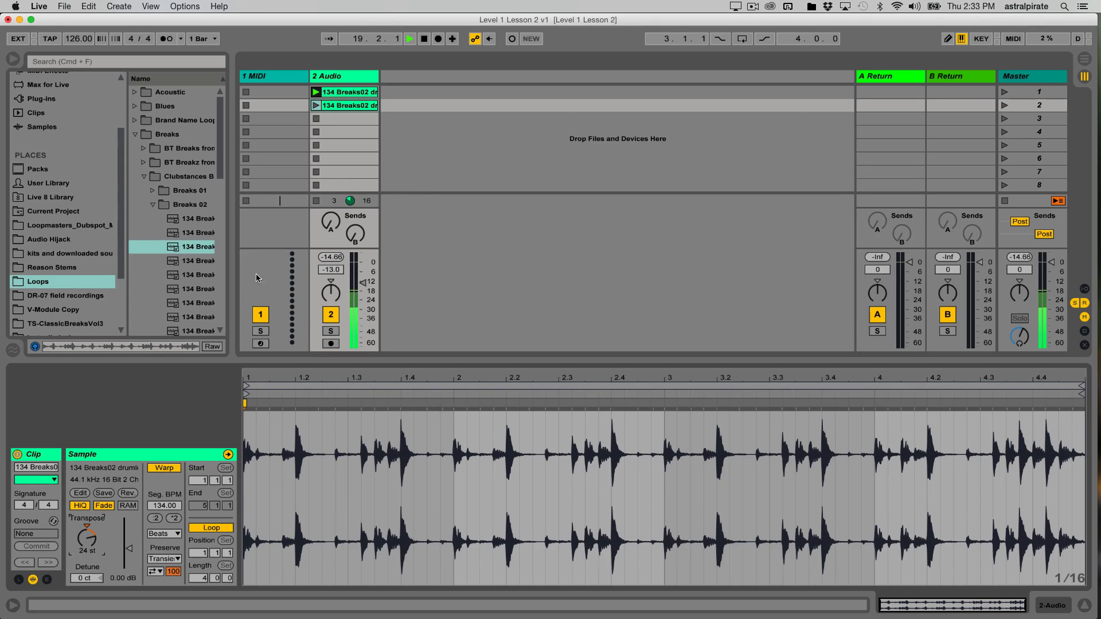
Launch the first clip and shorten its loop length to 1 bar.
left_click(336, 94)
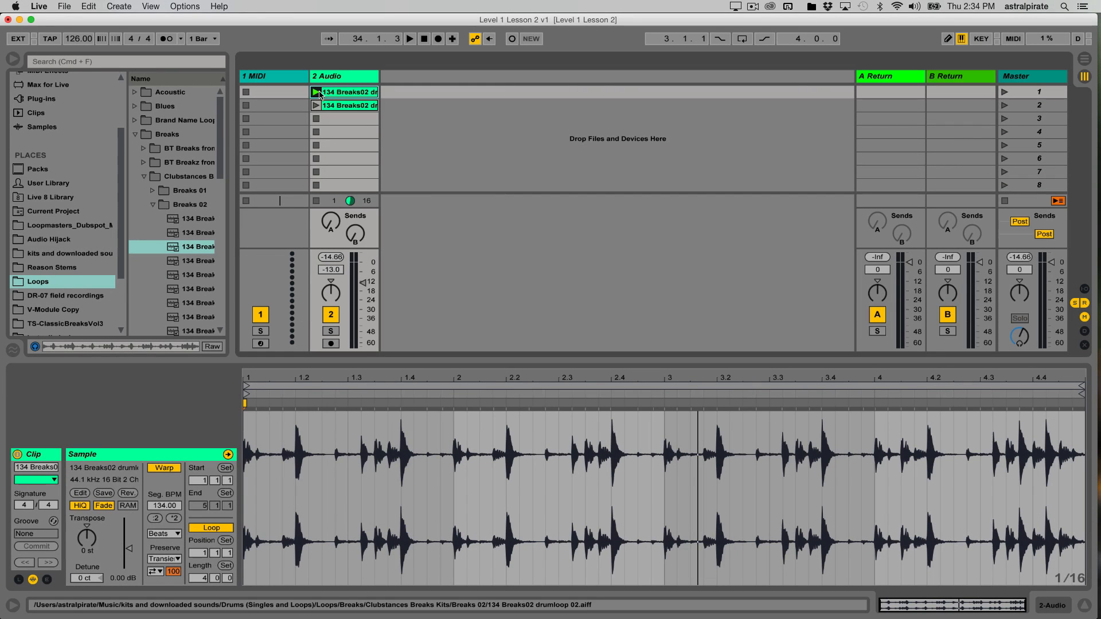
left_click(316, 92)
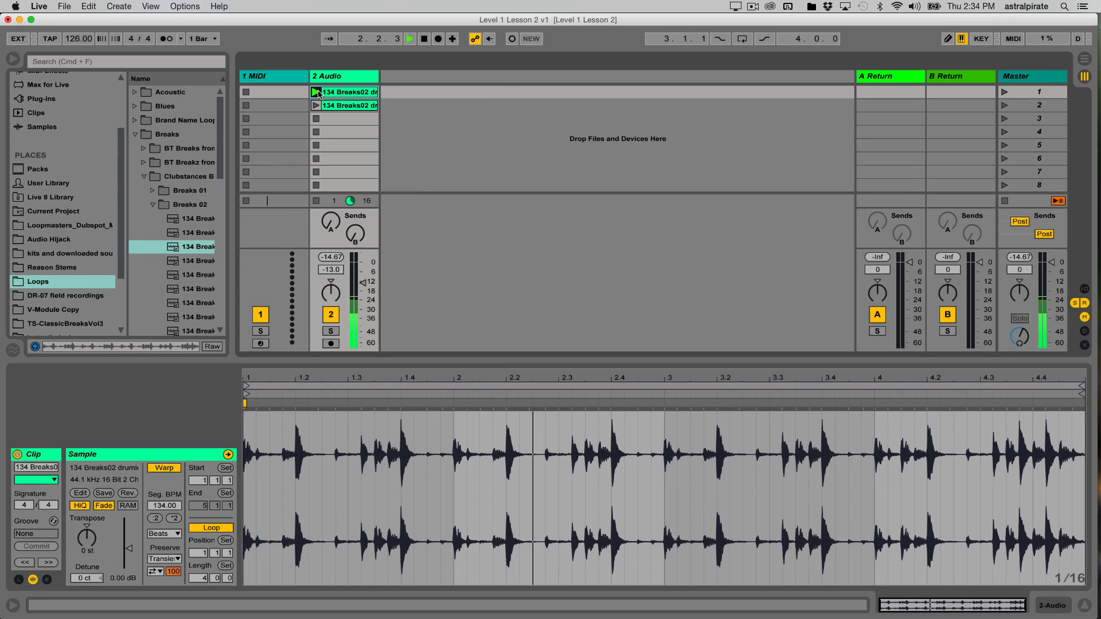
left_click(198, 580)
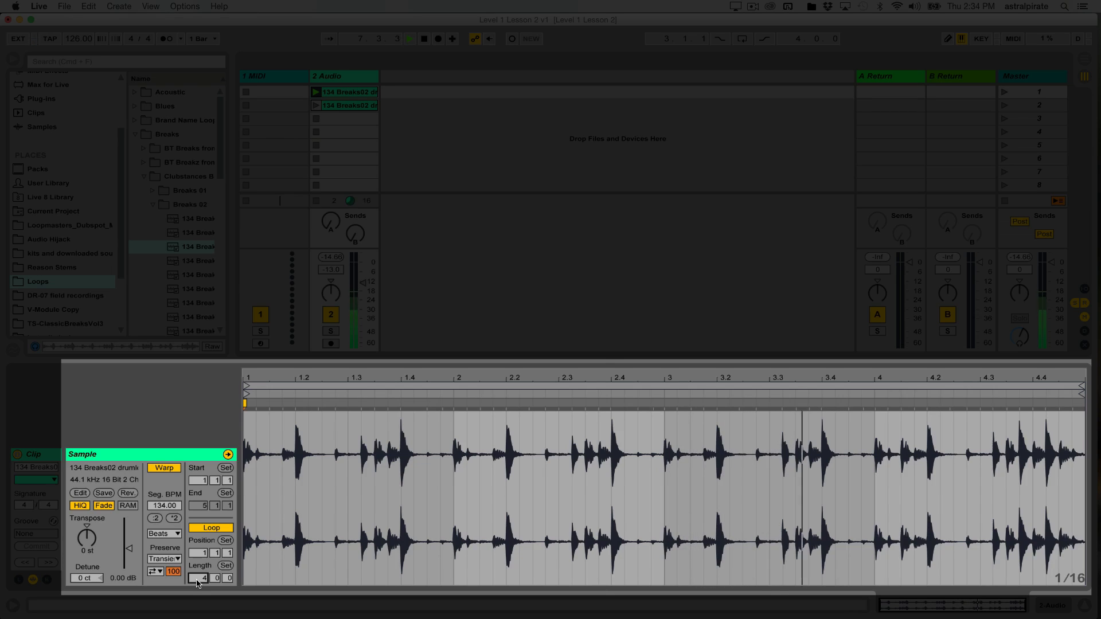
key("Down")
key("Down")
key("Down")
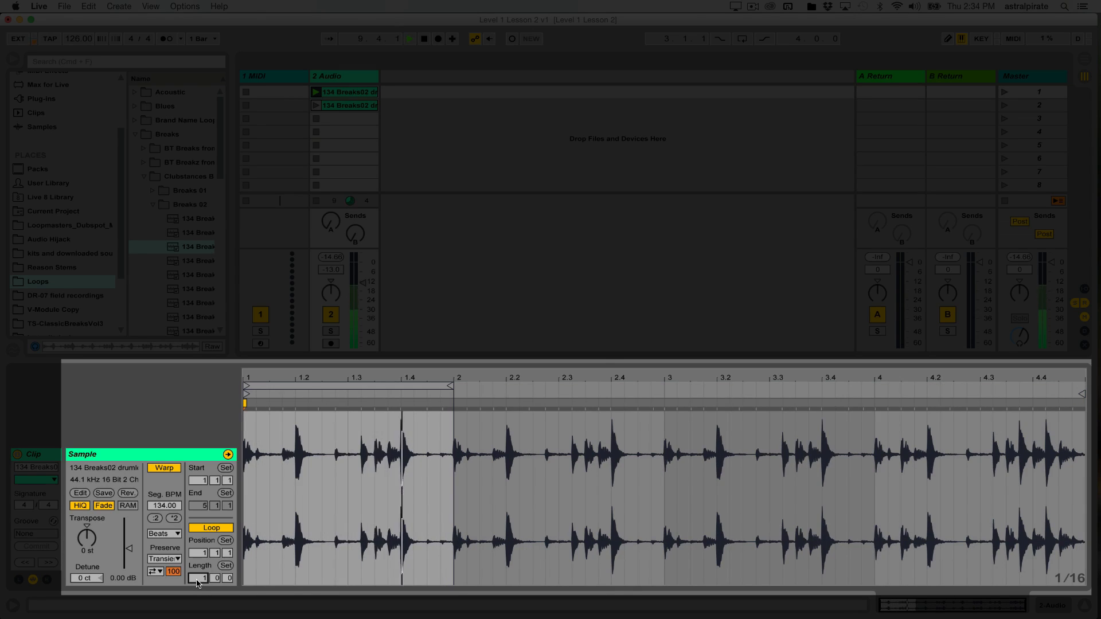
Set the first clip's loop position to bar 4.
left_click(208, 554)
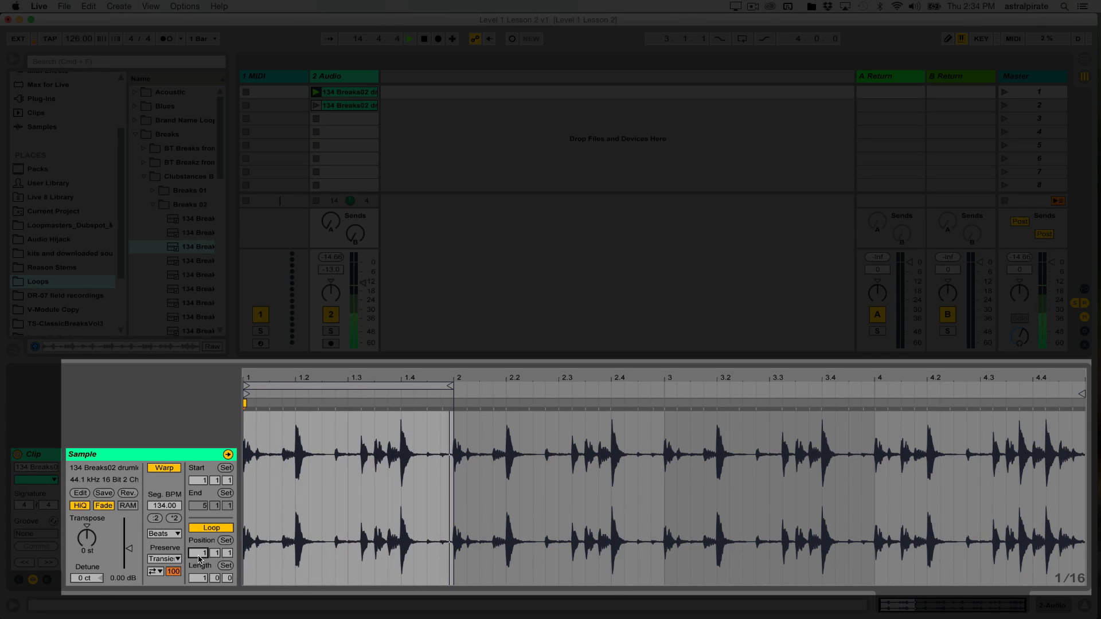
type("4")
key("Return")
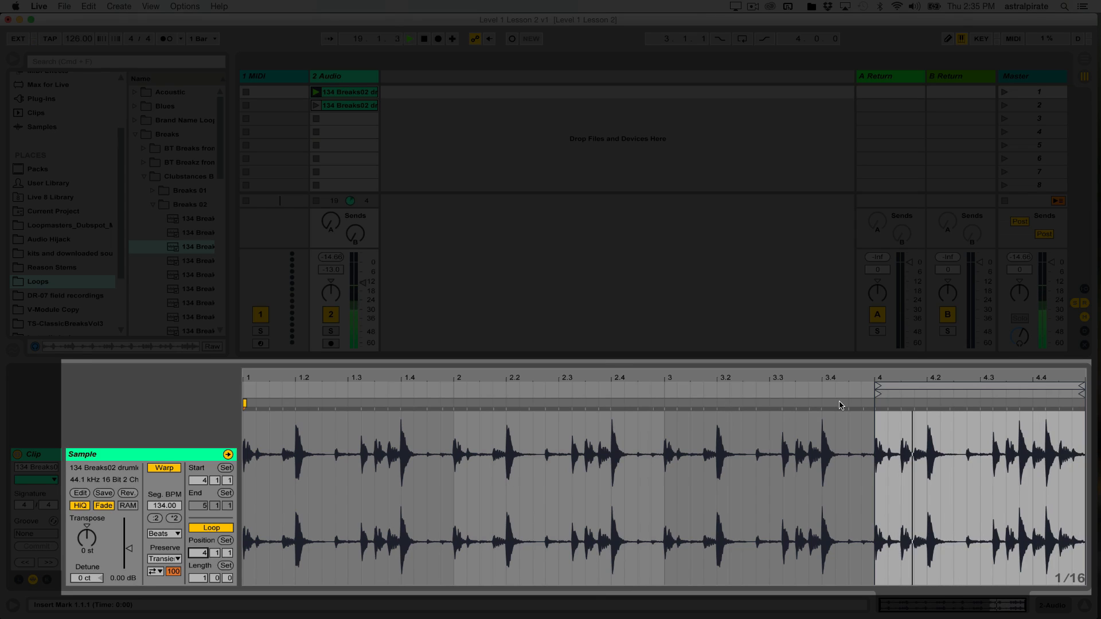
Shift the loop brace one beat earlier and extend its start back to 2.4 for a 2-bar loop.
left_click(952, 387)
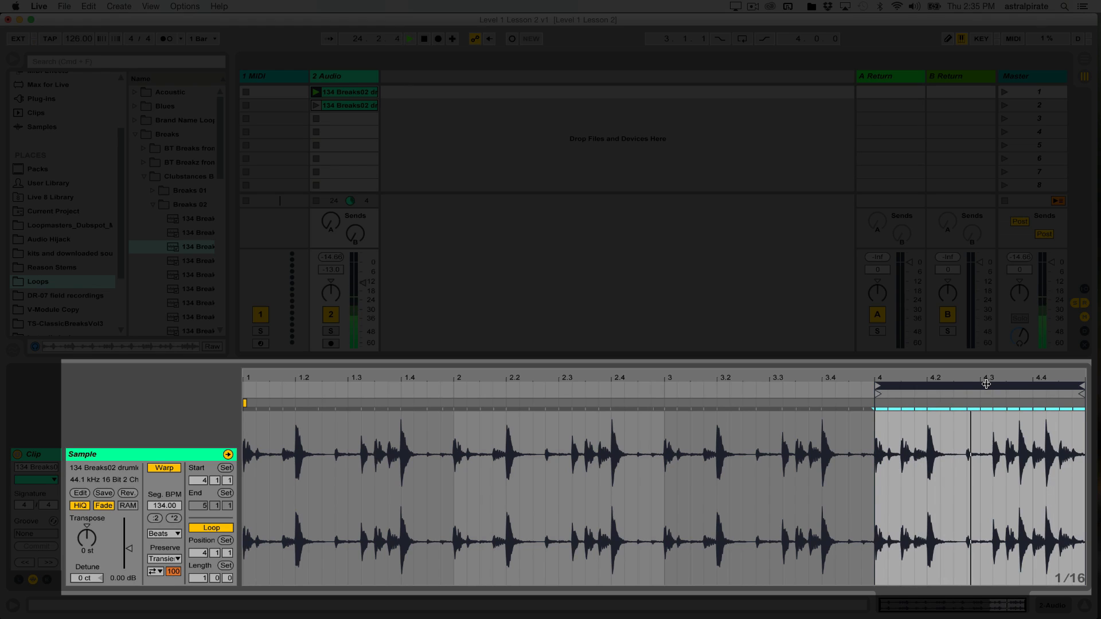
left_click_drag(985, 384, 928, 389)
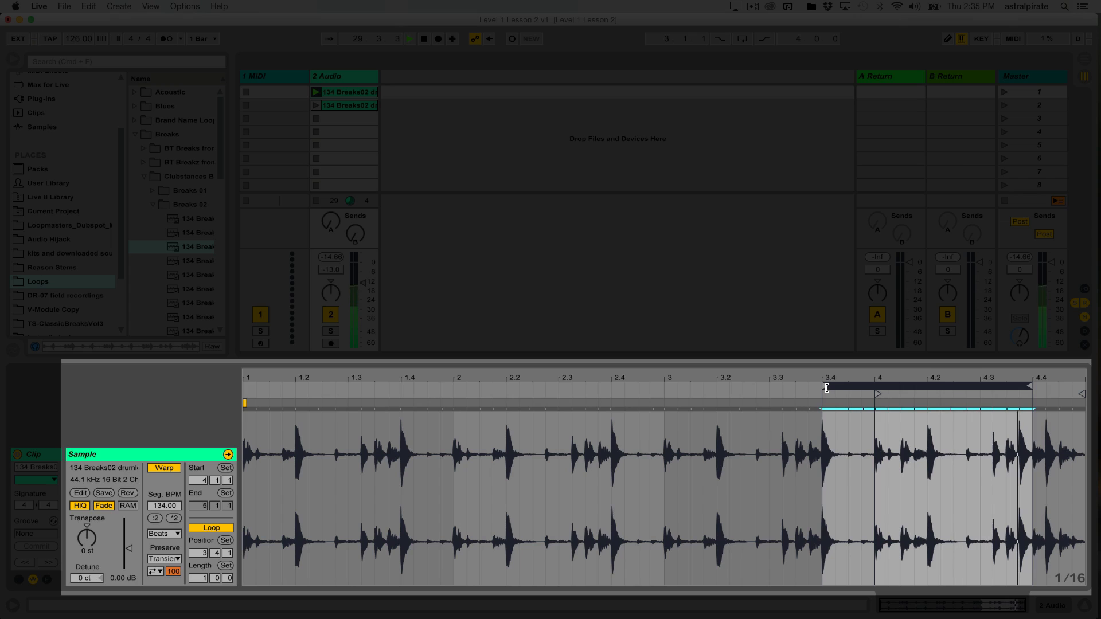
left_click_drag(827, 389, 615, 392)
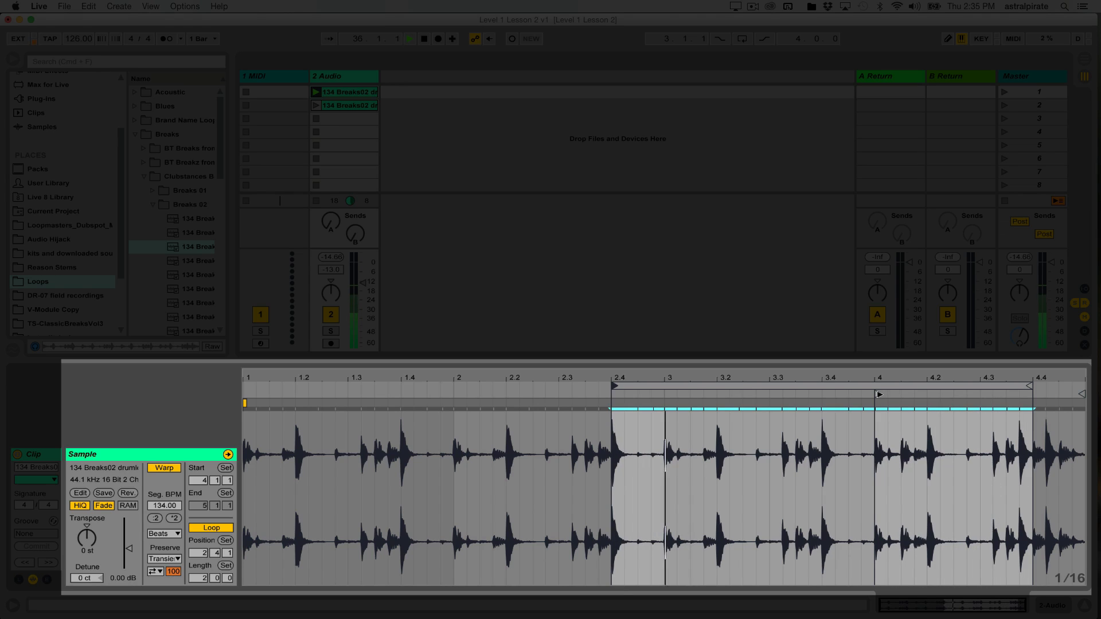
Move the clip's start marker back to bar 3 and on to bar 2, ahead of the loop brace.
left_click_drag(879, 395, 670, 403)
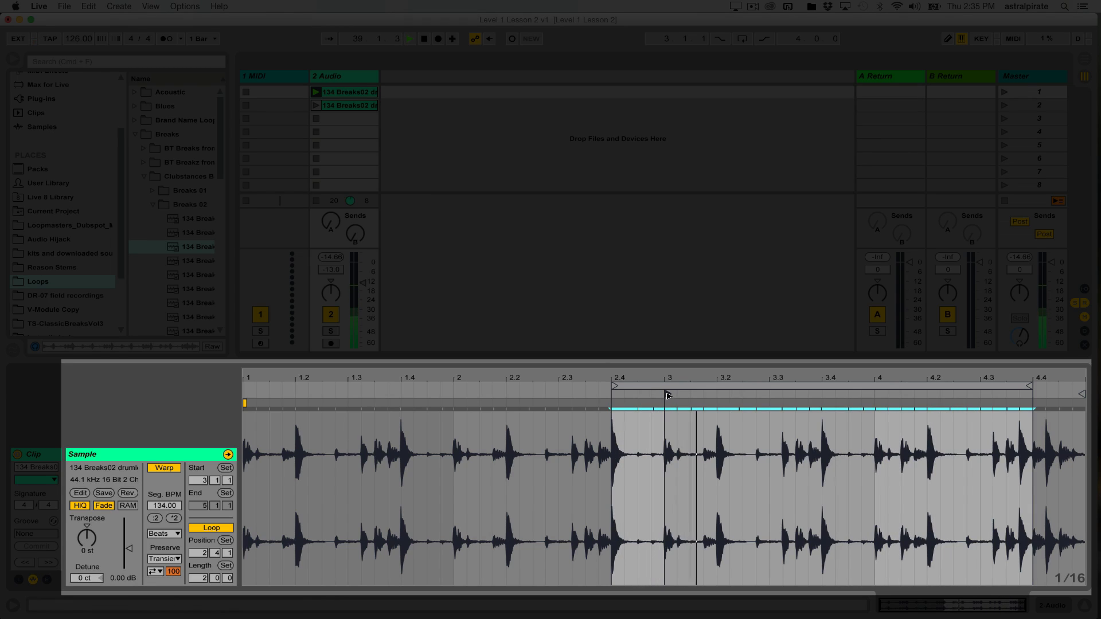
mouse_move(668, 395)
left_mouse_down()
mouse_move(454, 394)
mouse_move(454, 408)
left_mouse_up()
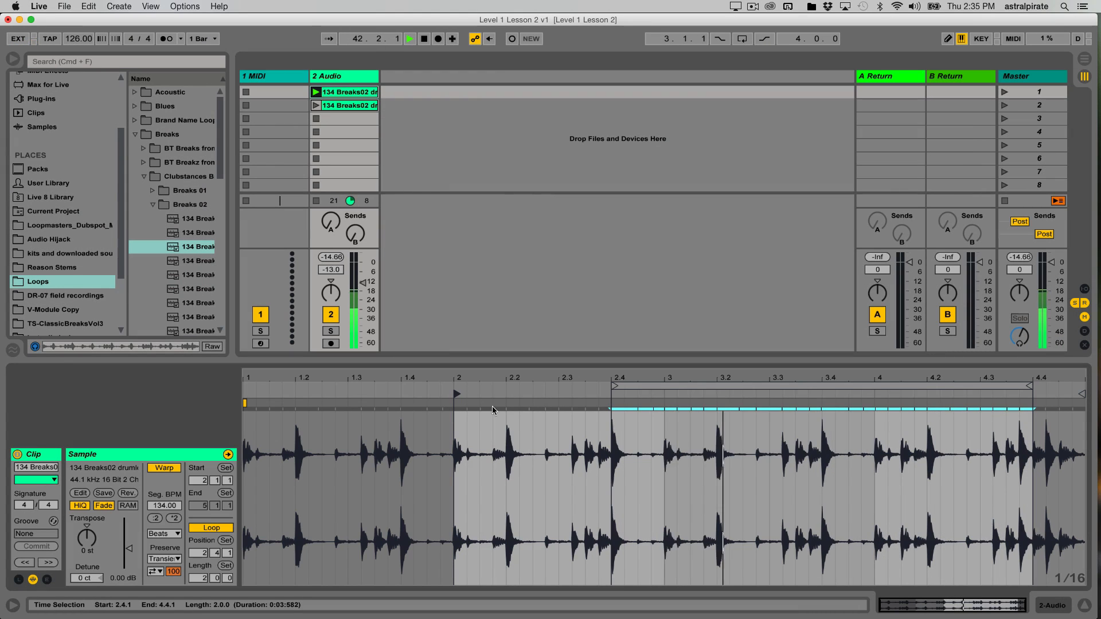
Duplicate the second clip, transposed to 24 st, into the third slot and select the copy.
left_click(356, 93)
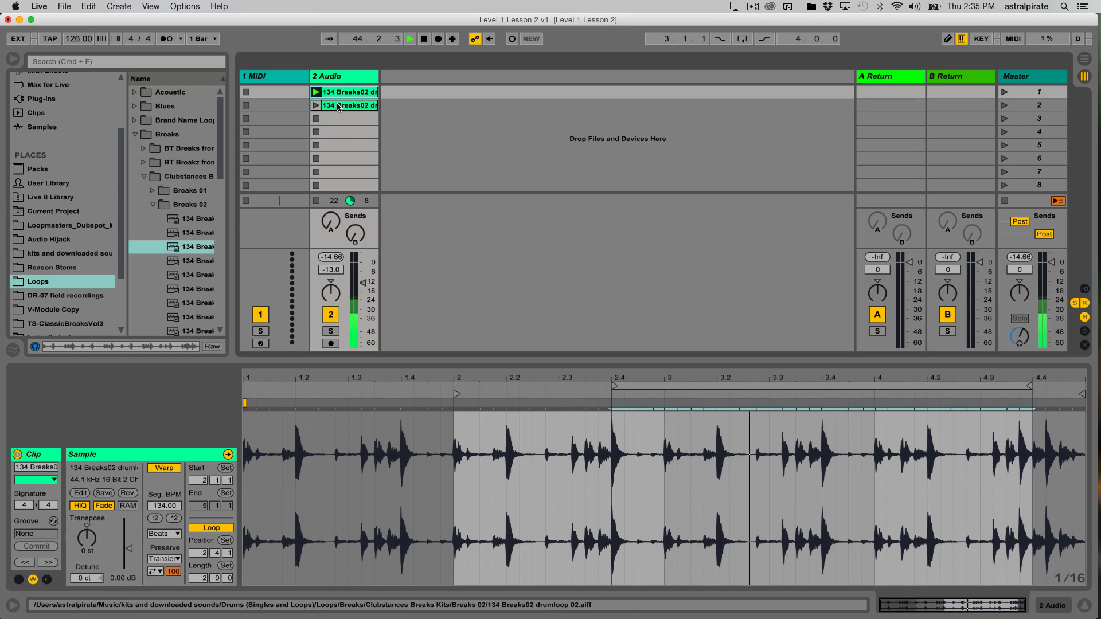
left_click(338, 107)
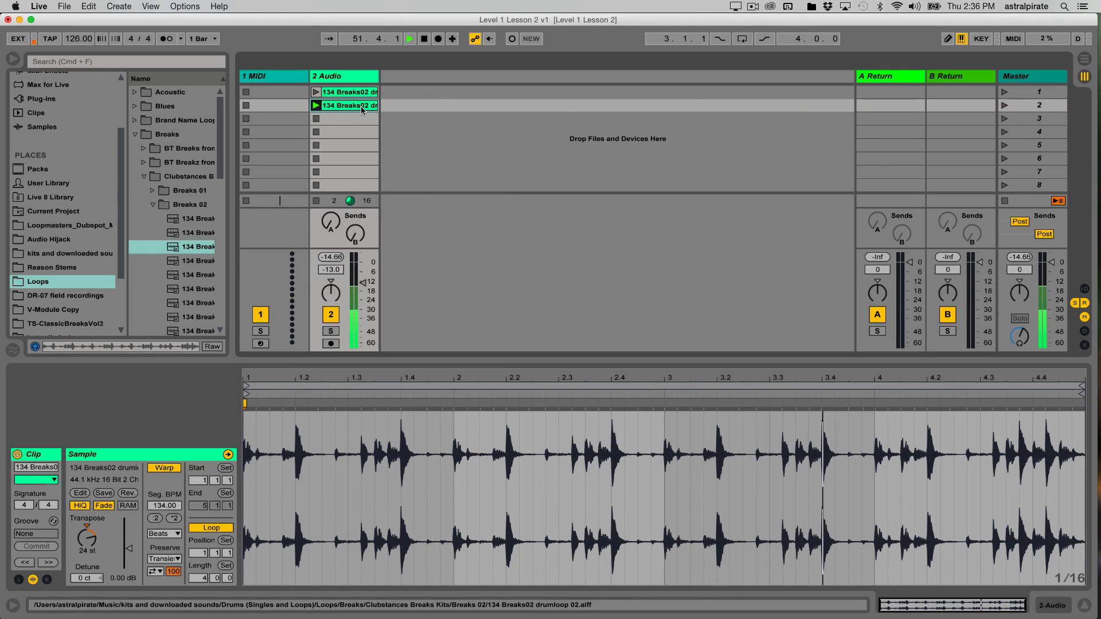
key("super+d")
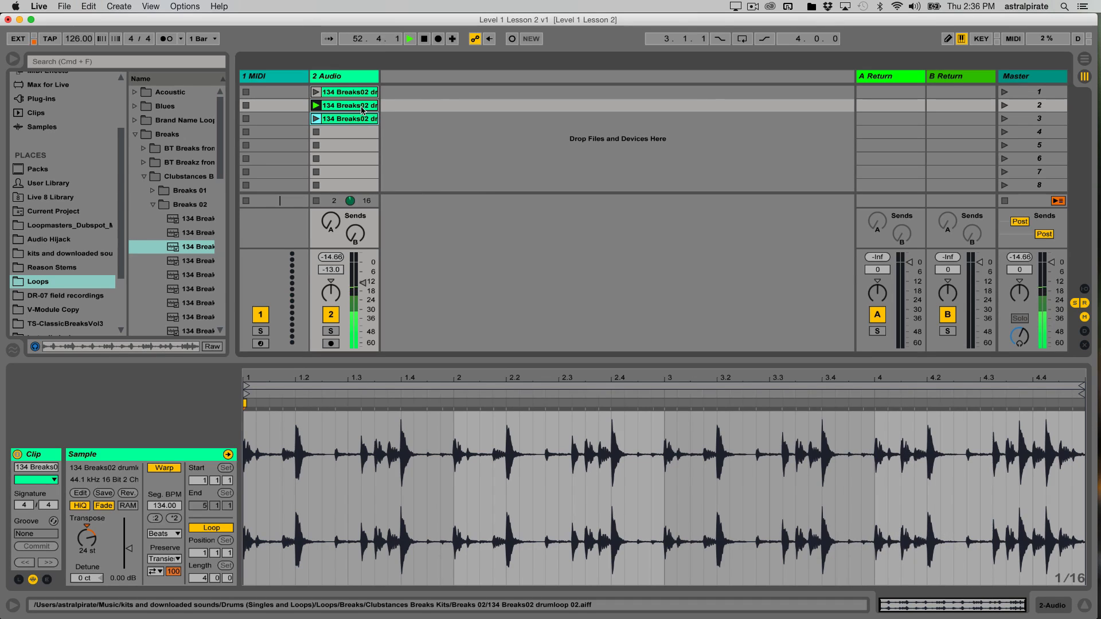
left_click(348, 120)
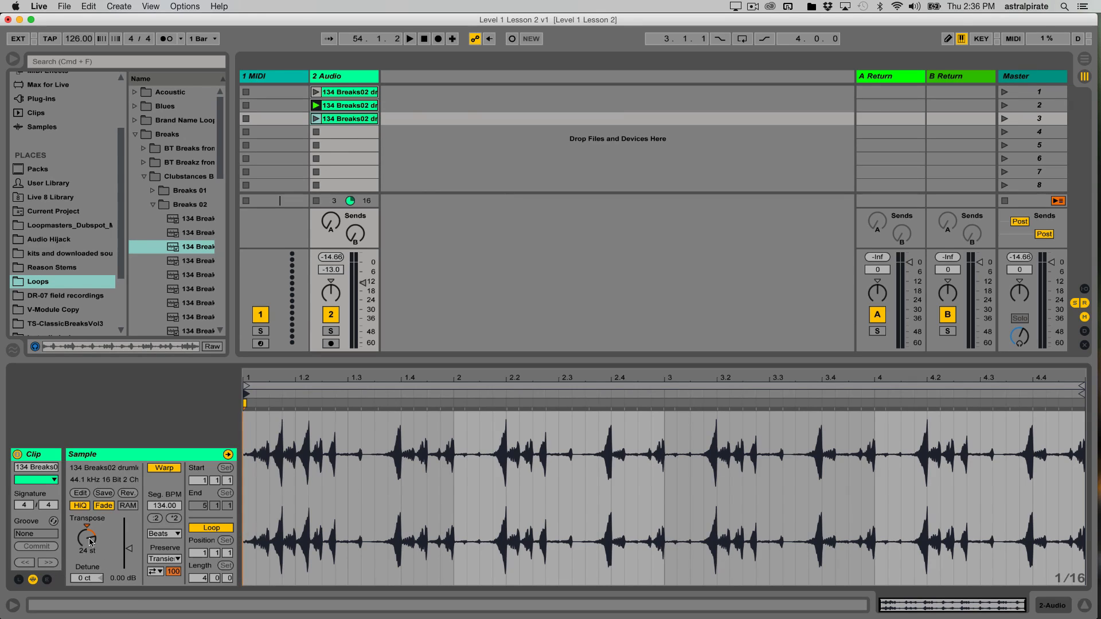
Reset the reversed third clip's transposition to 0 st and launch the first clip.
key("Delete")
left_click(344, 94)
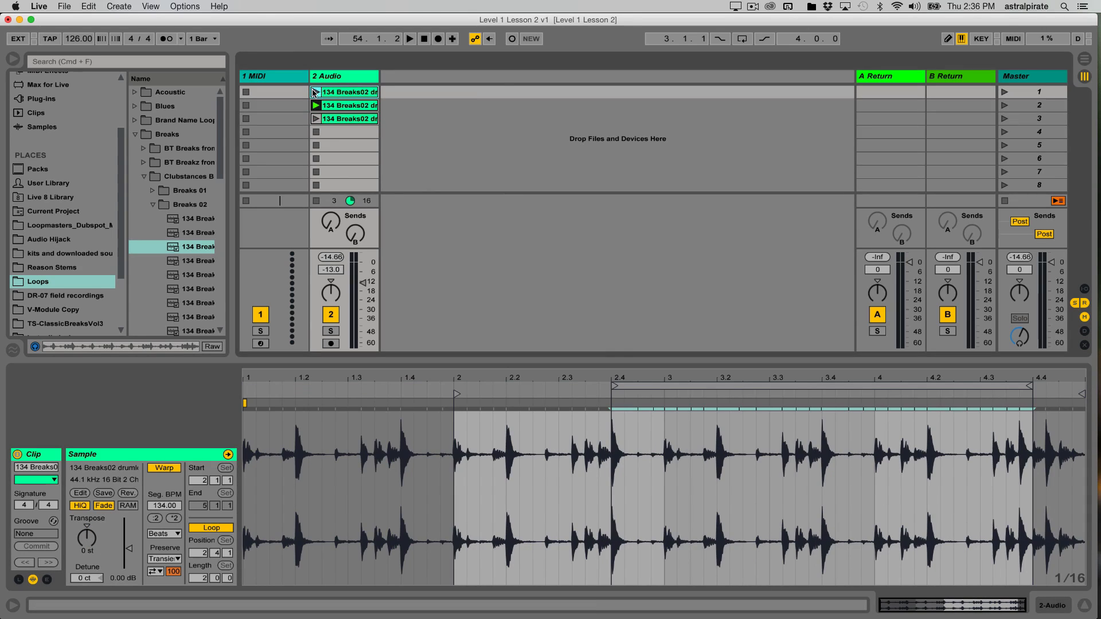
left_click(316, 91)
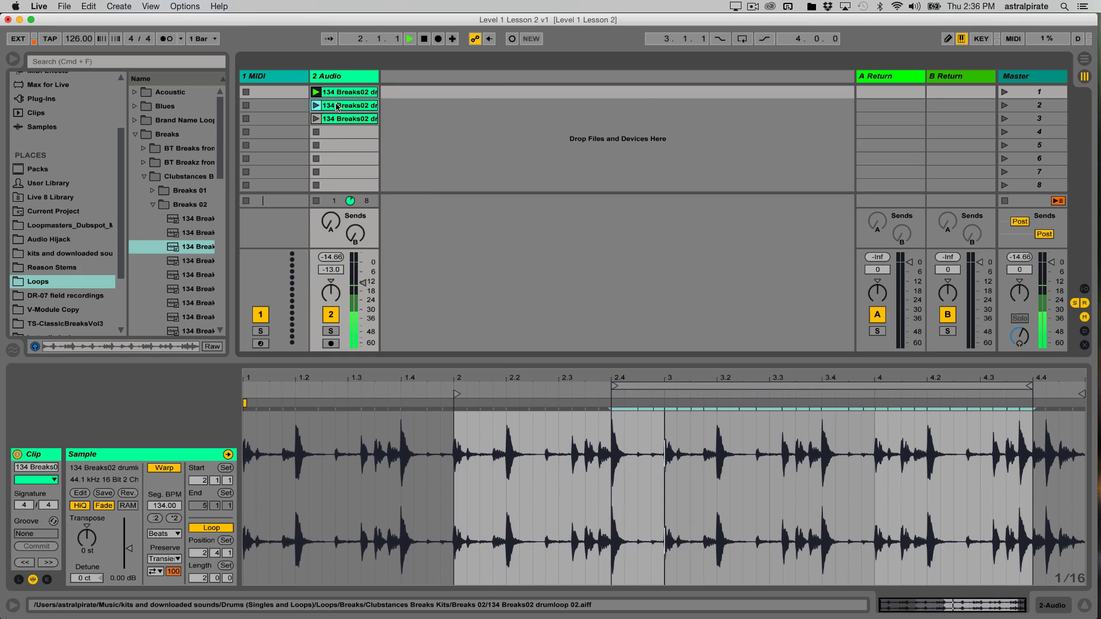
Play the second, third and first clips in turn to compare them, and stop playback.
left_click(337, 106)
left_click(315, 106)
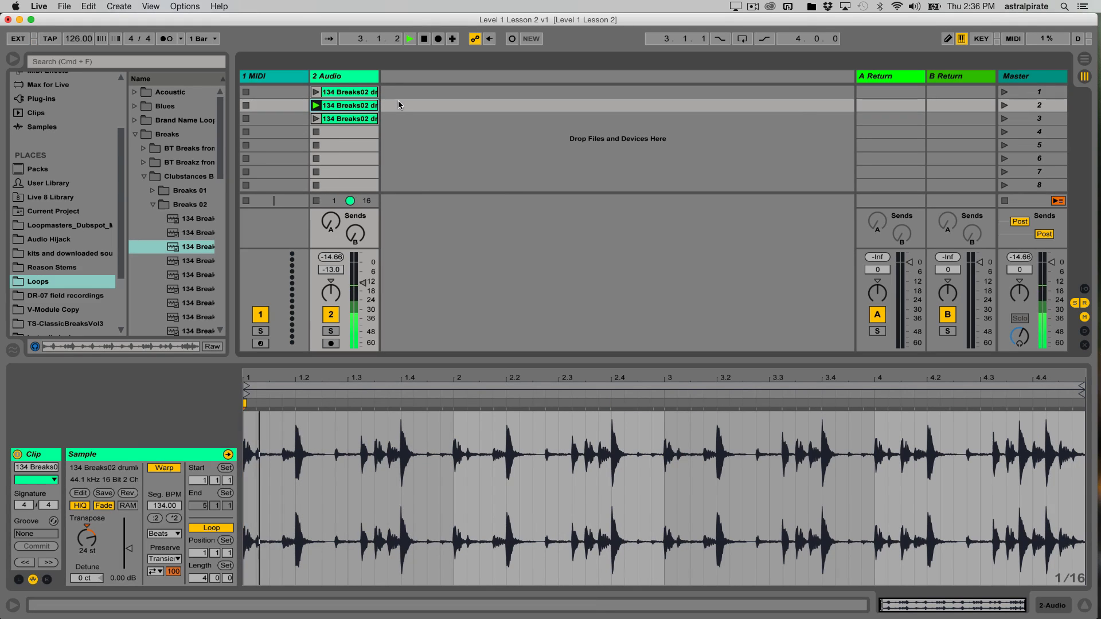
left_click(372, 118)
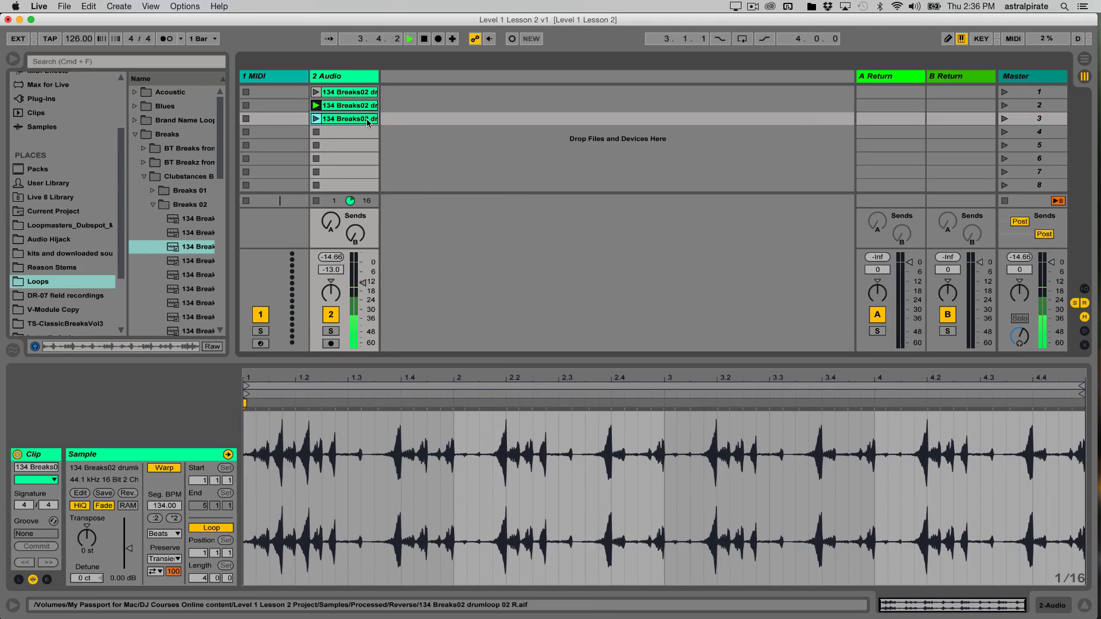
left_click(316, 119)
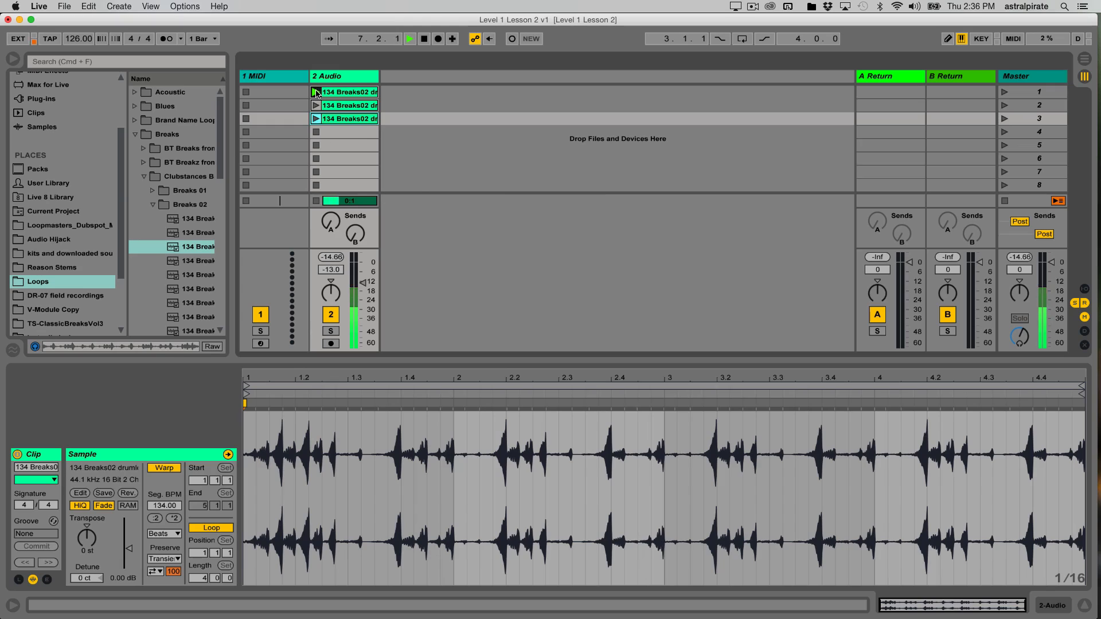
left_click(316, 93)
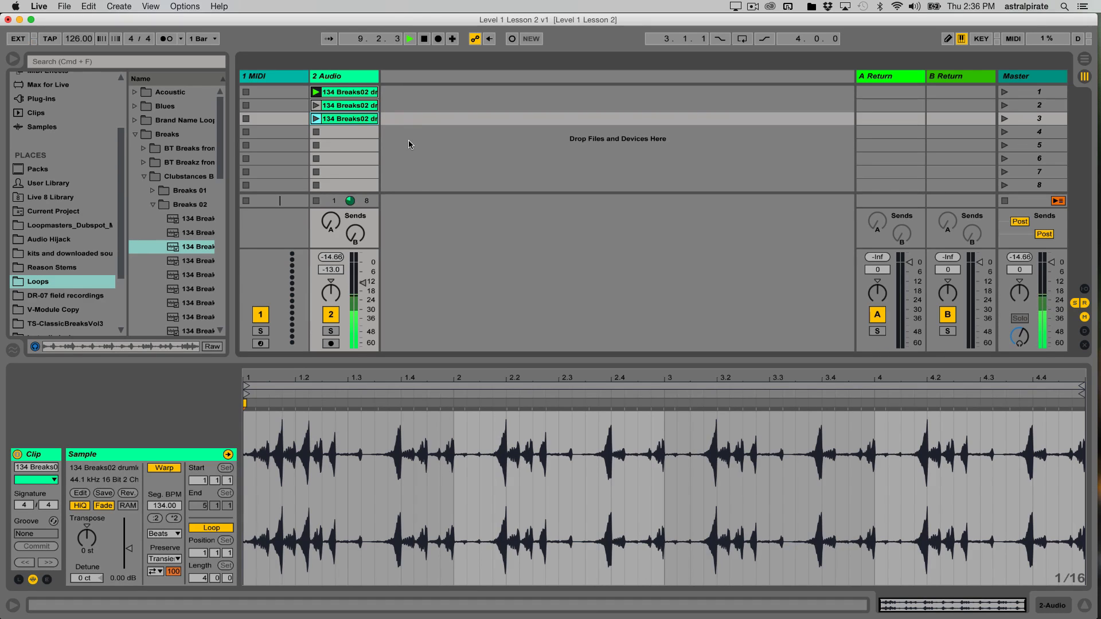
key("space")
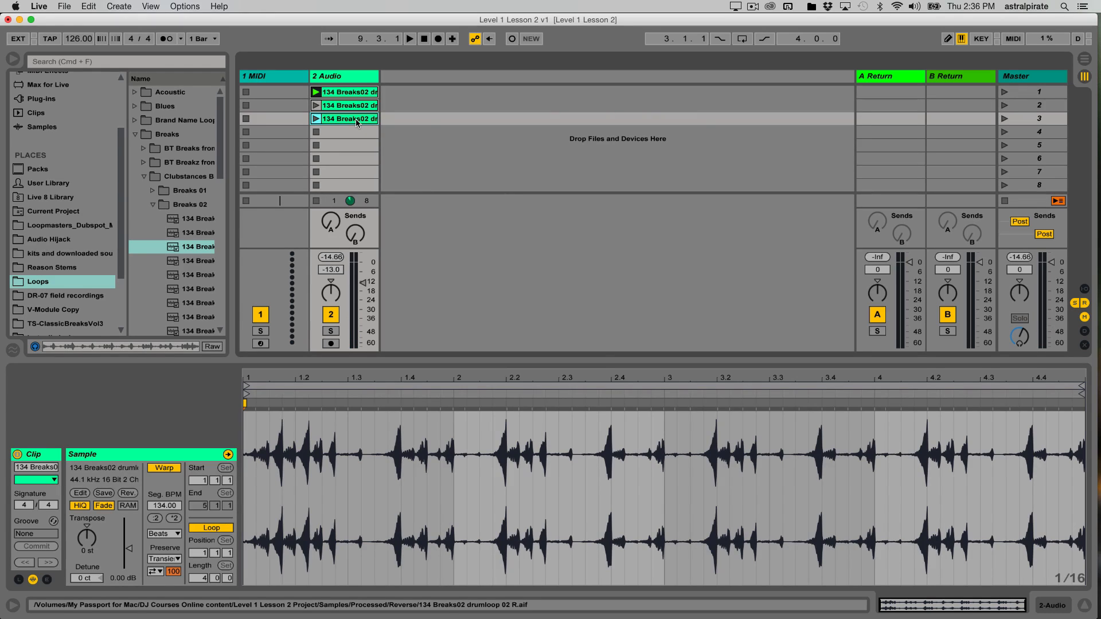
Duplicate the reversed third clip into the fourth slot and switch off reverse on the copy.
key("super+d")
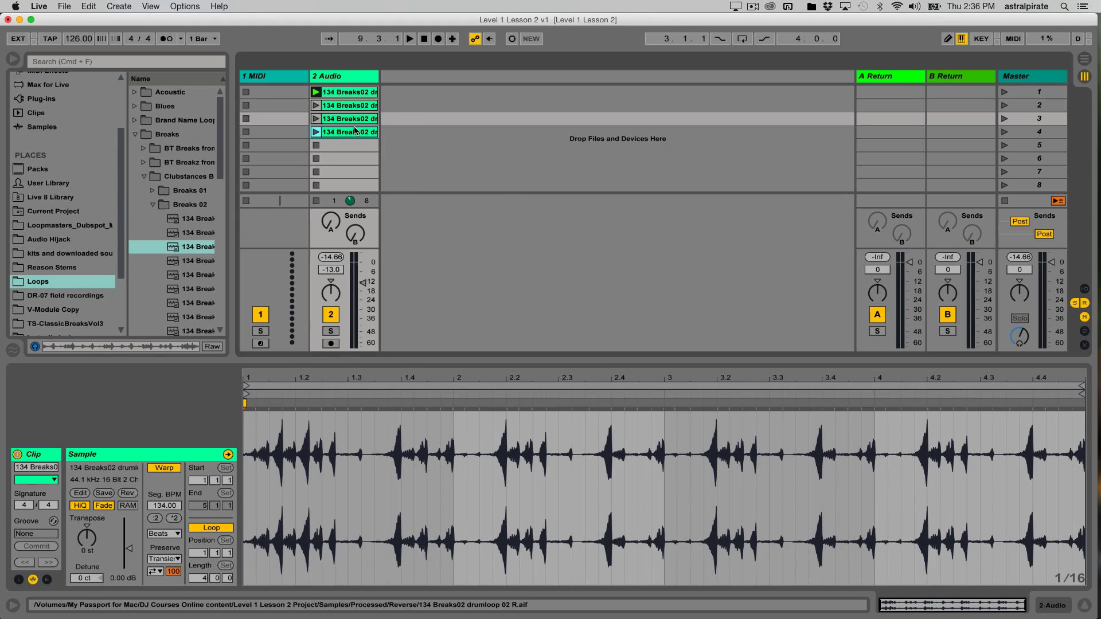
left_click(362, 133)
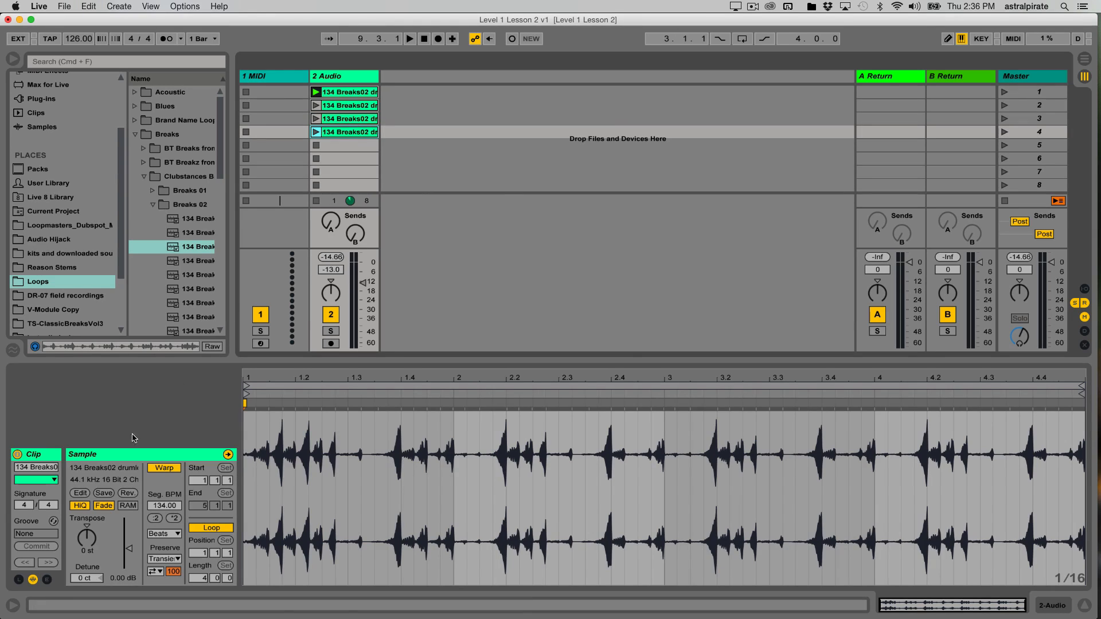
left_click(128, 494)
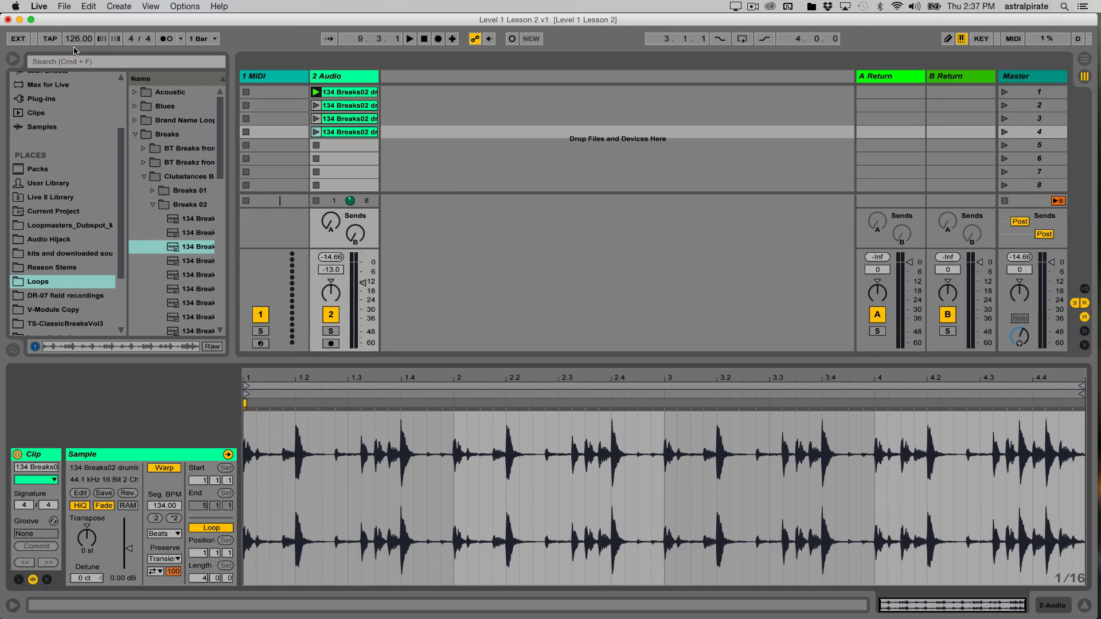
Play the fourth clip and double its segment BPM to 268.
left_click(360, 93)
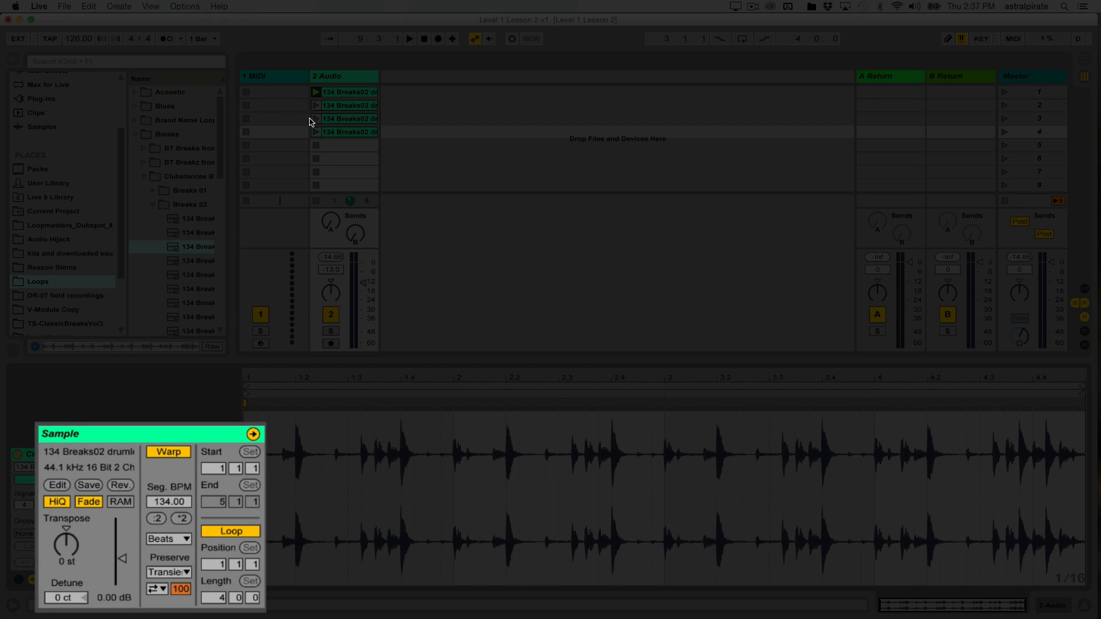
left_click(319, 133)
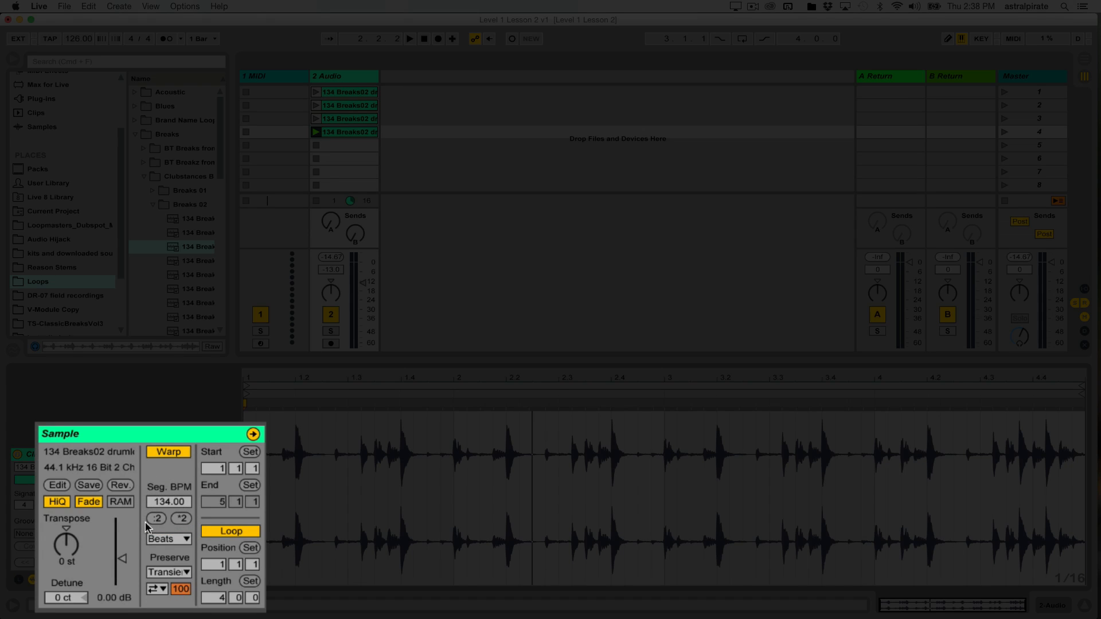
left_click(183, 519)
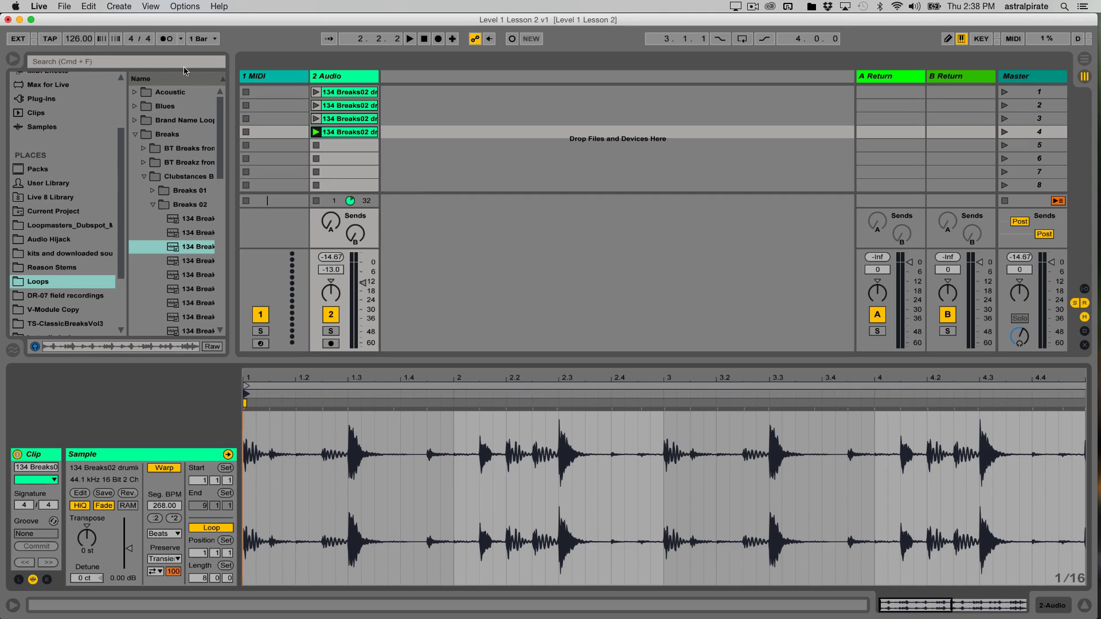
Compare the first and fourth clips by viewing and playing each, with the metronome switched on for the fourth.
left_click(335, 99)
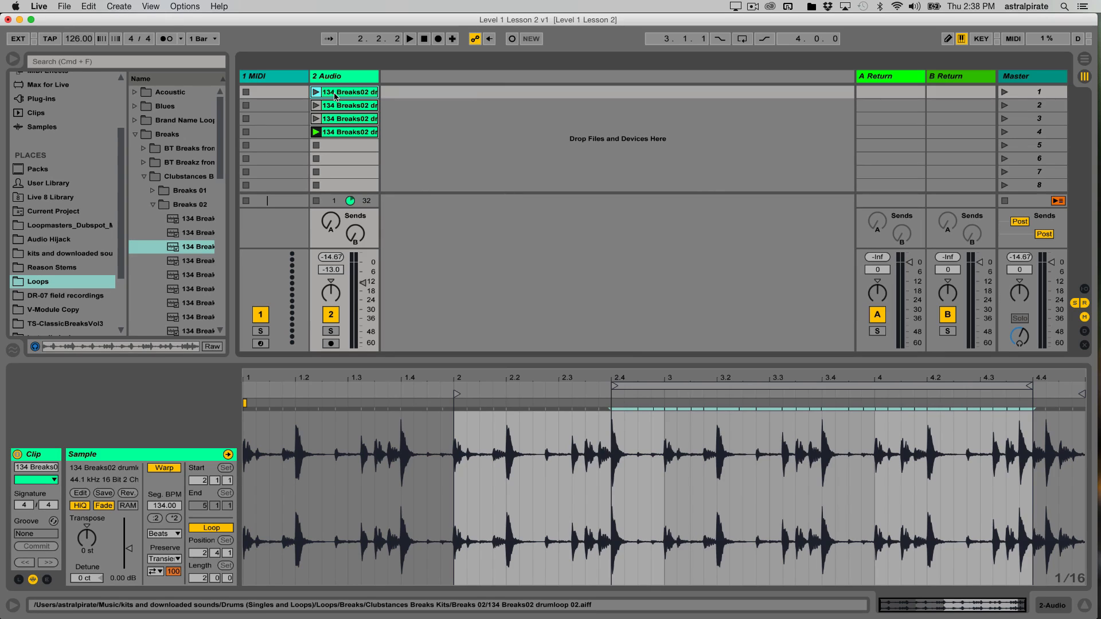
left_click(339, 133)
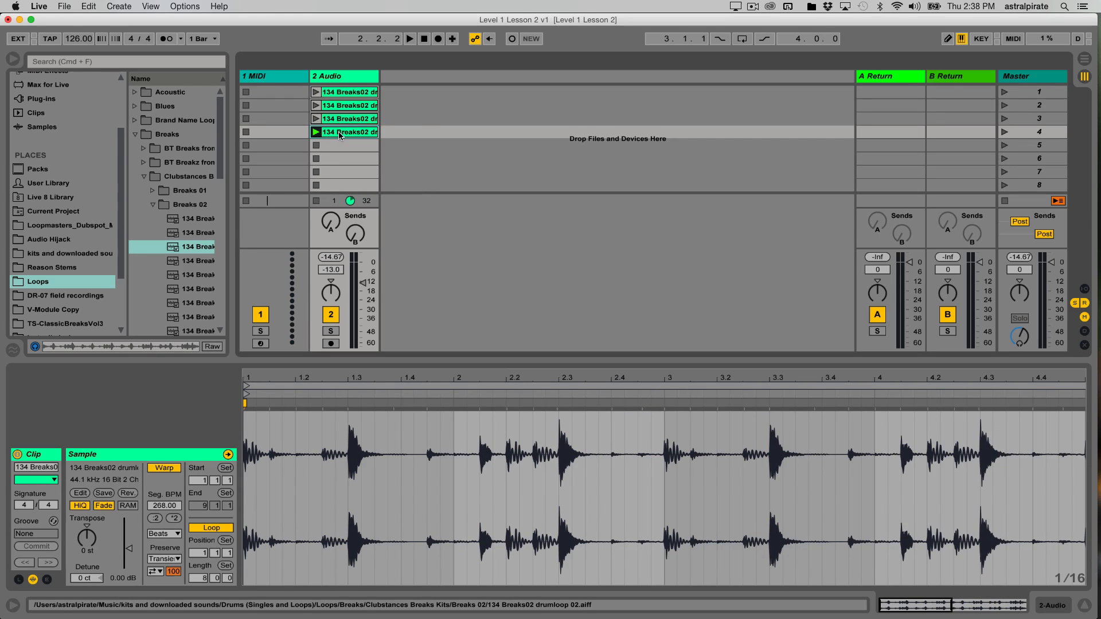
left_click(316, 92)
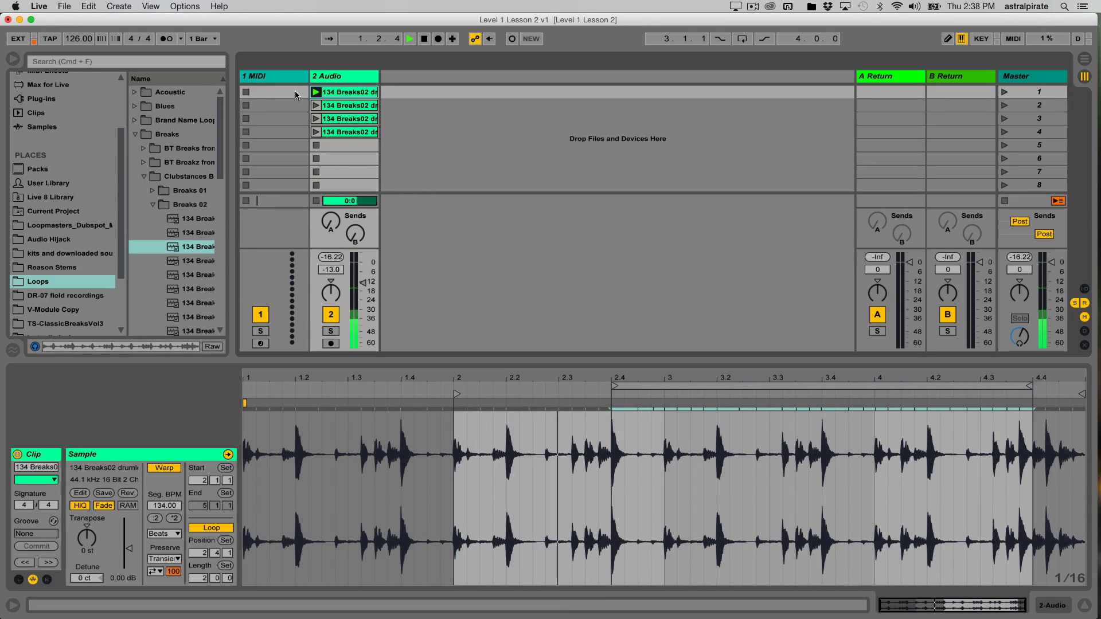
left_click(343, 132)
left_click(313, 133)
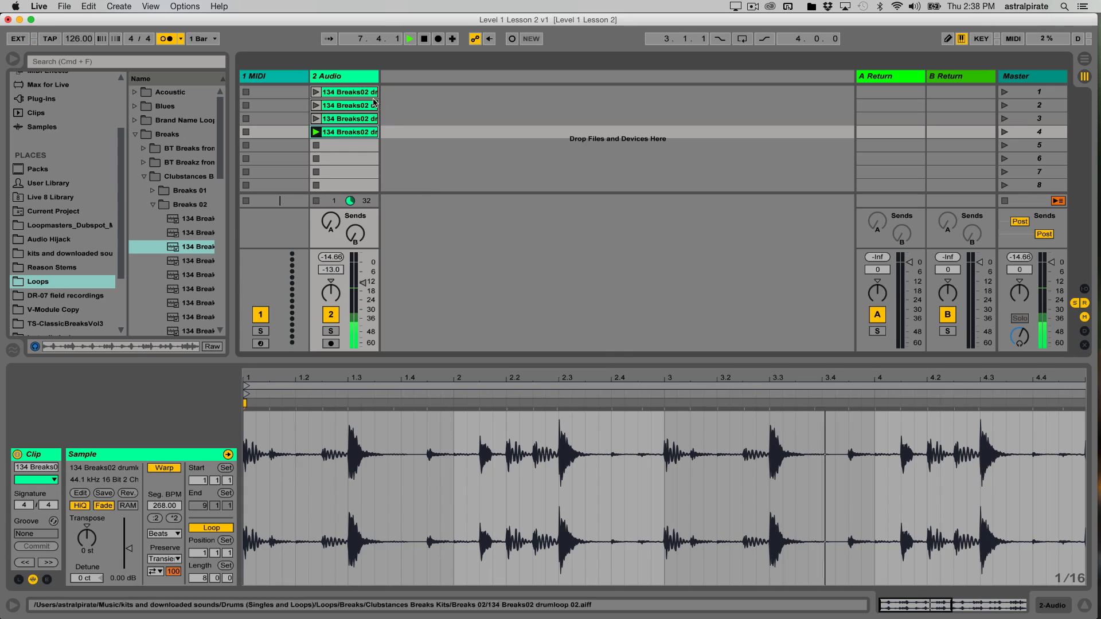
Play the second, fourth and first clips in turn against the metronome, stop playback and show the first clip's settings.
left_click(316, 106)
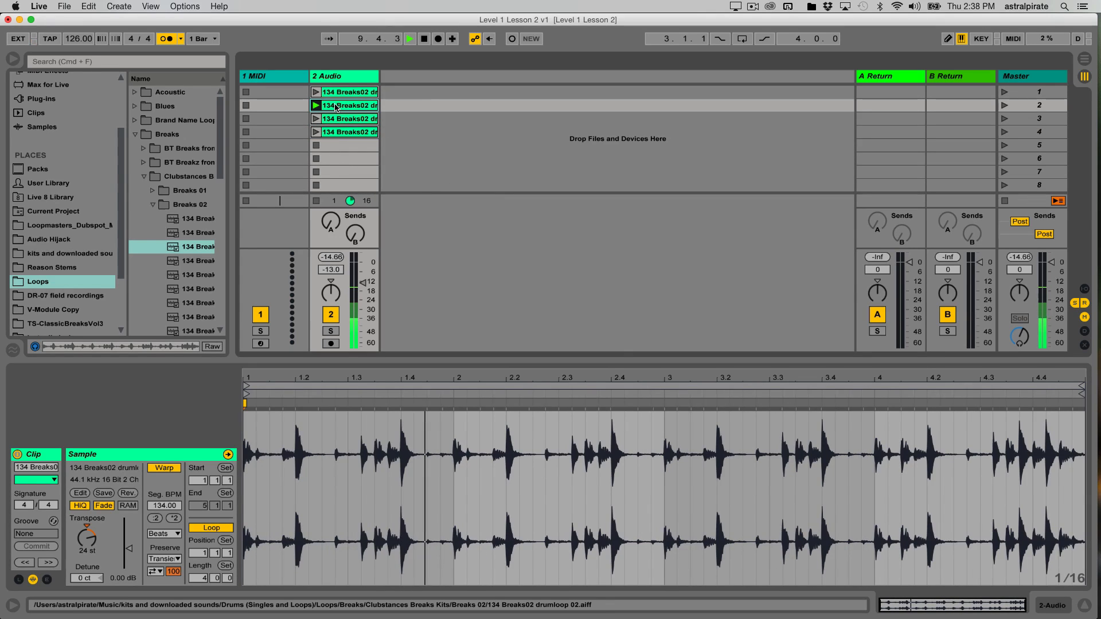
left_click(316, 93)
left_click(316, 92)
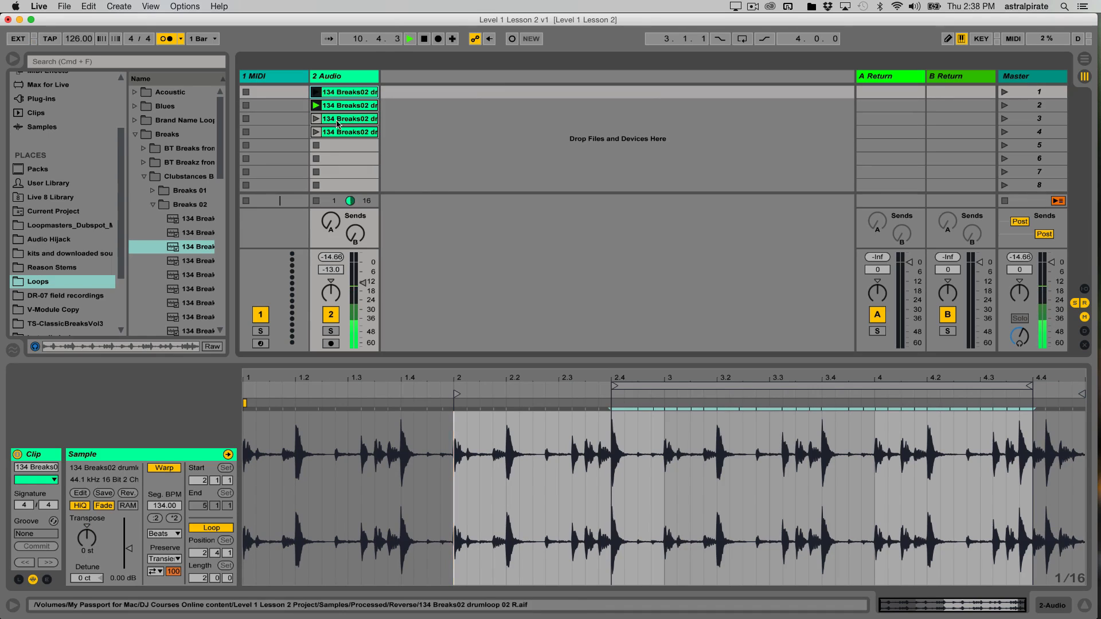
left_click(331, 132)
left_click(313, 135)
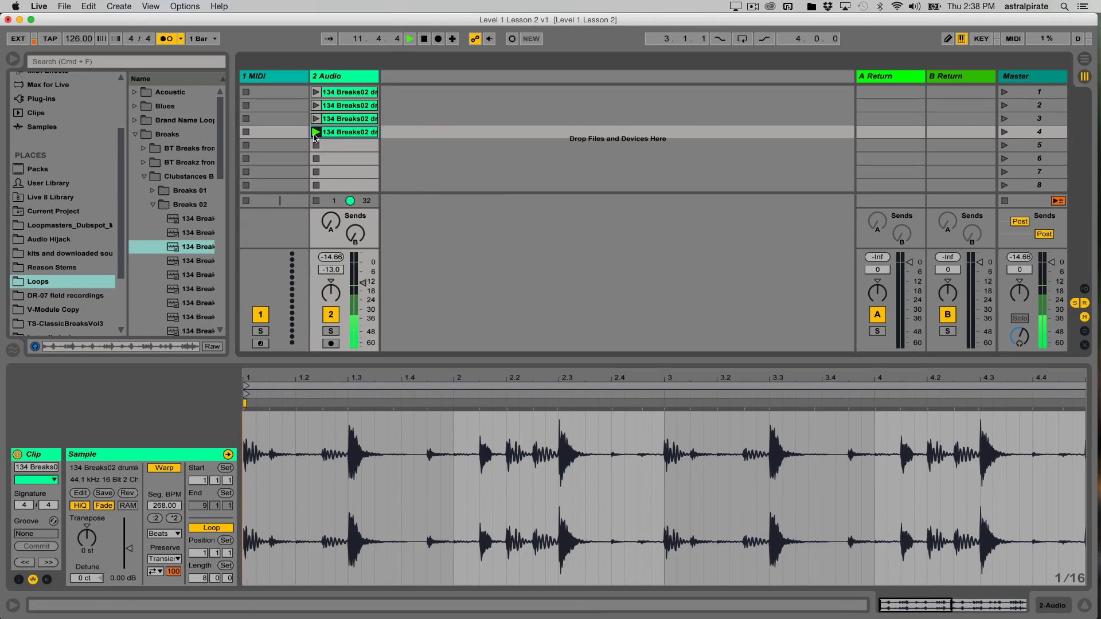
left_click(316, 94)
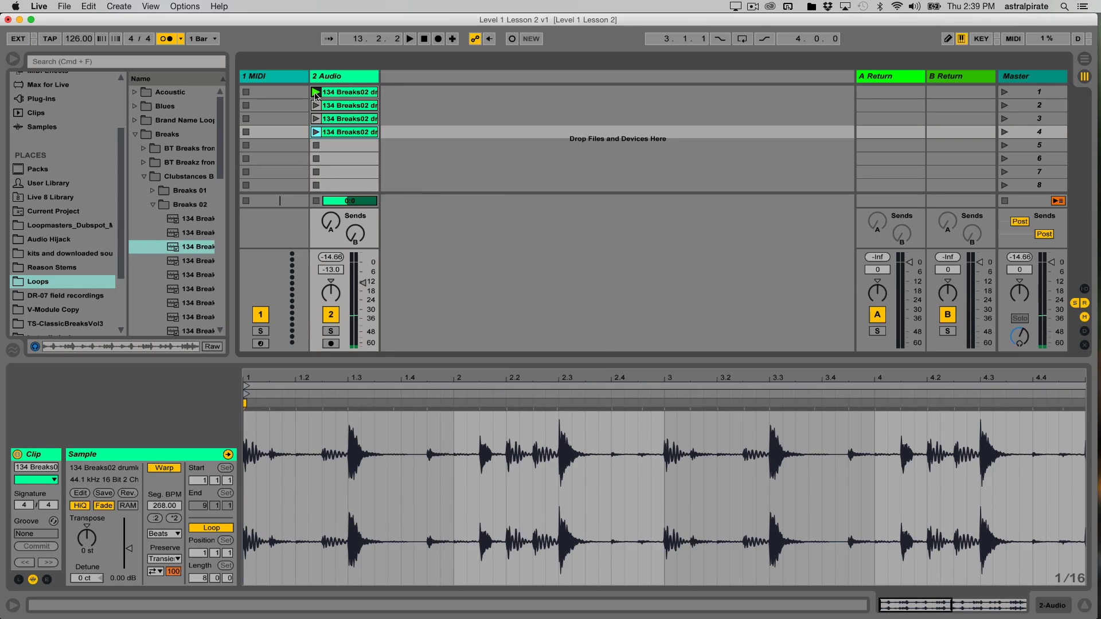
left_click(334, 95)
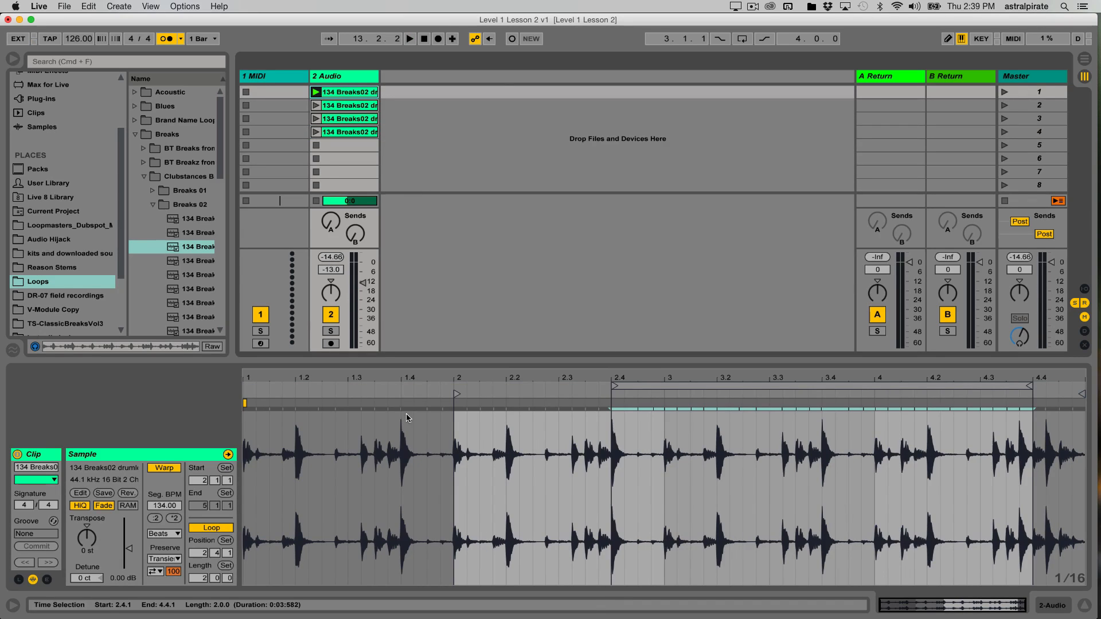